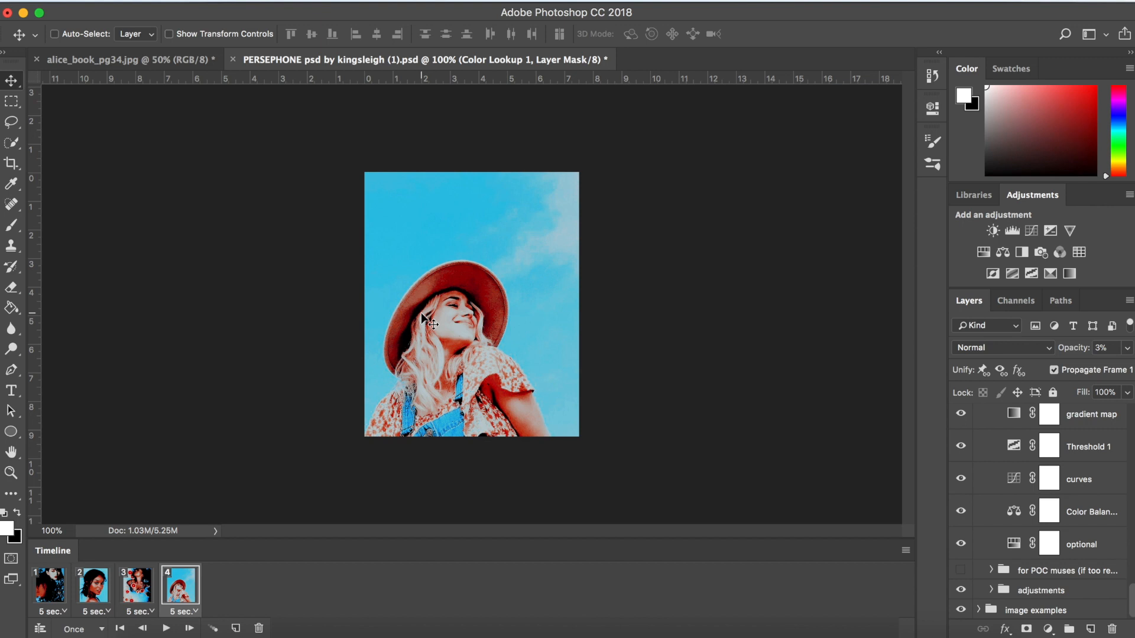
- Review the adjustment layers in the PERSEPHONE psd, from the main psd group down to the image examples group
{"action": "scroll", "coordinate": [995, 426], "scroll_direction": "up", "scroll_amount": 5}
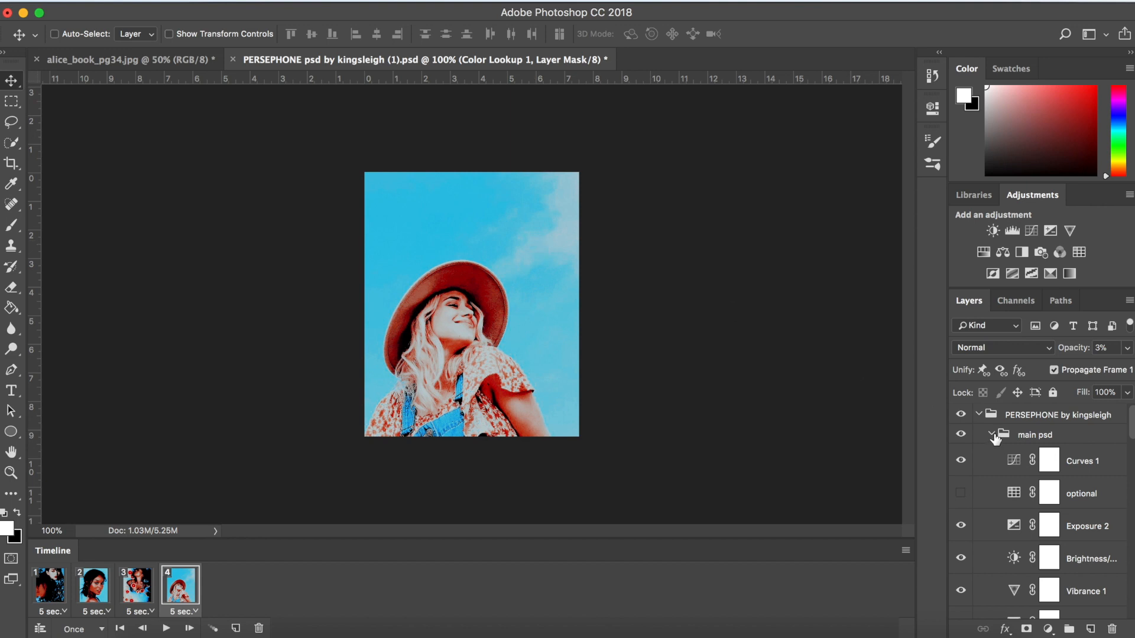
{"action": "scroll", "coordinate": [1031, 498], "scroll_direction": "down", "scroll_amount": 1}
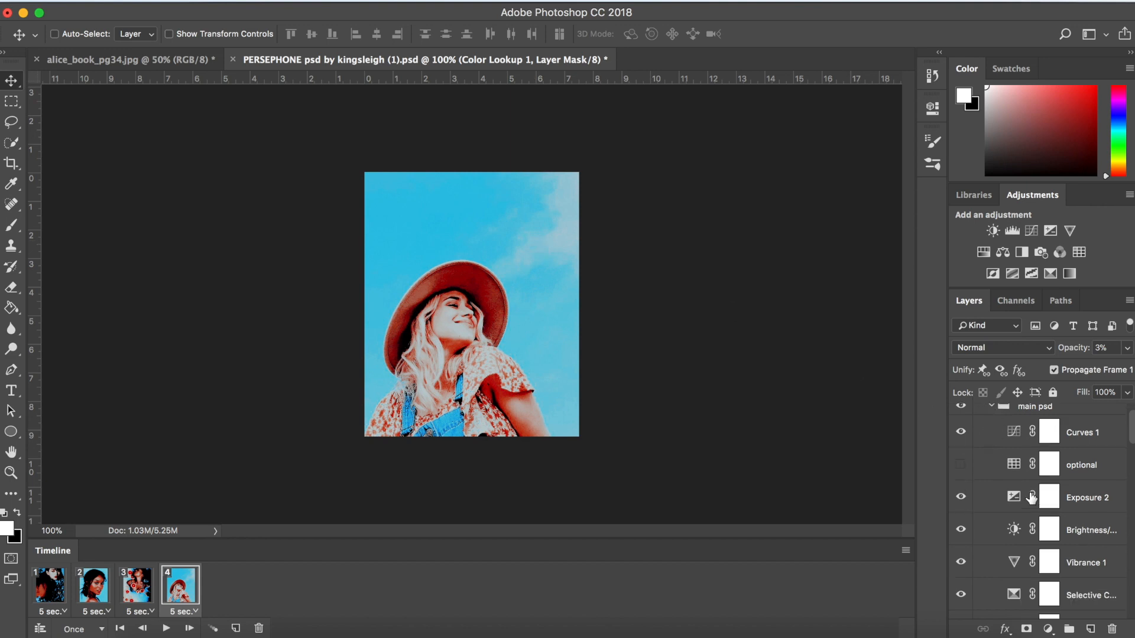
{"action": "scroll", "coordinate": [1031, 498], "scroll_direction": "down", "scroll_amount": 3}
{"action": "scroll", "coordinate": [1031, 498], "scroll_direction": "up", "scroll_amount": 5}
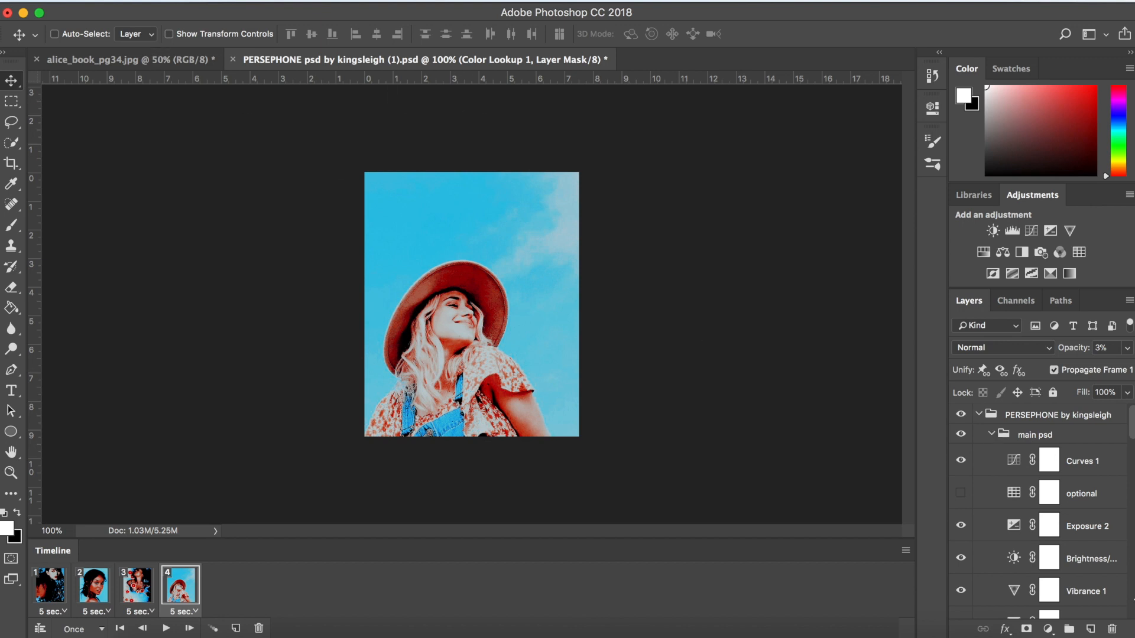
{"action": "scroll", "coordinate": [1064, 529], "scroll_direction": "down", "scroll_amount": 5}
{"action": "scroll", "coordinate": [1064, 529], "scroll_direction": "down", "scroll_amount": 5}
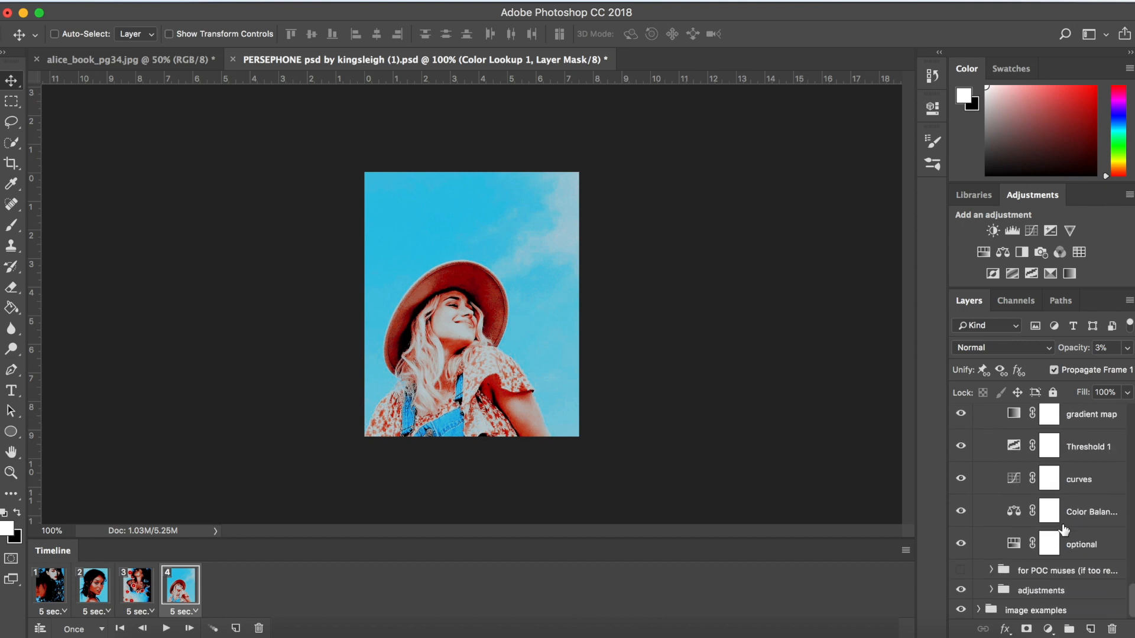
{"action": "scroll", "coordinate": [1064, 529], "scroll_direction": "up", "scroll_amount": 10}
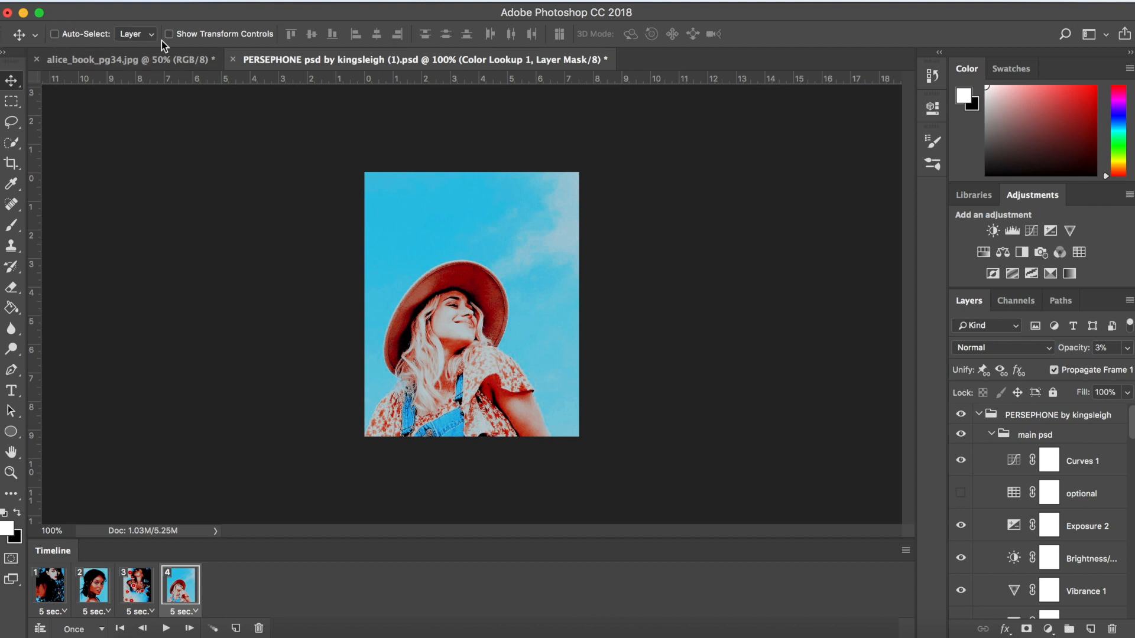
- View the alice_book_pg34.jpg document and return to the PERSEPHONE psd
{"action": "left_click", "coordinate": [189, 18]}
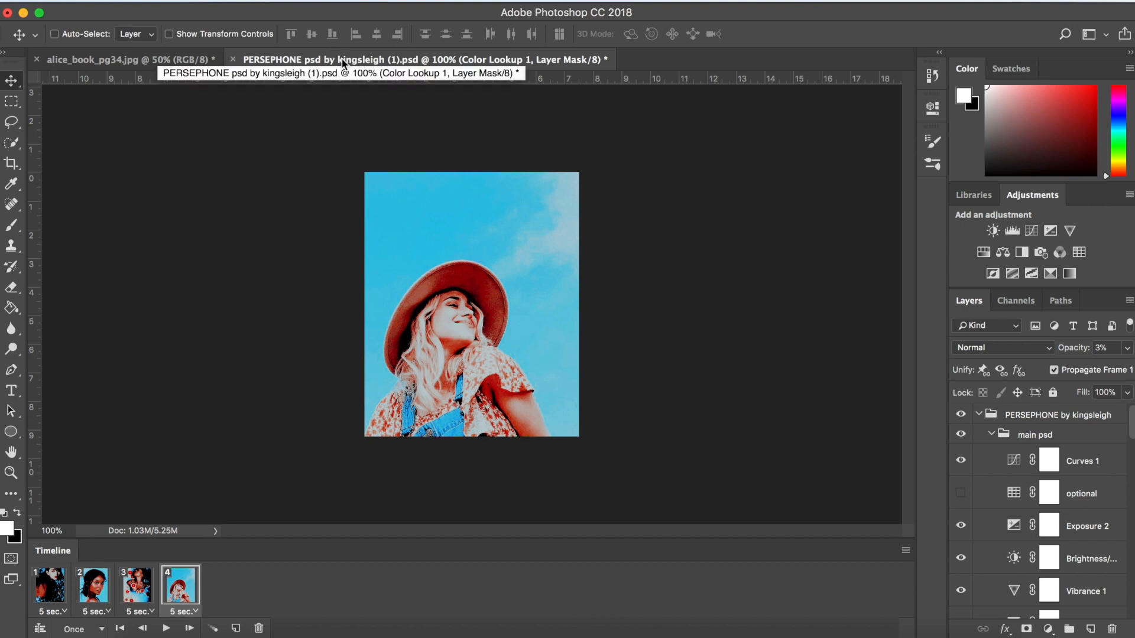
{"action": "left_click", "coordinate": [195, 59]}
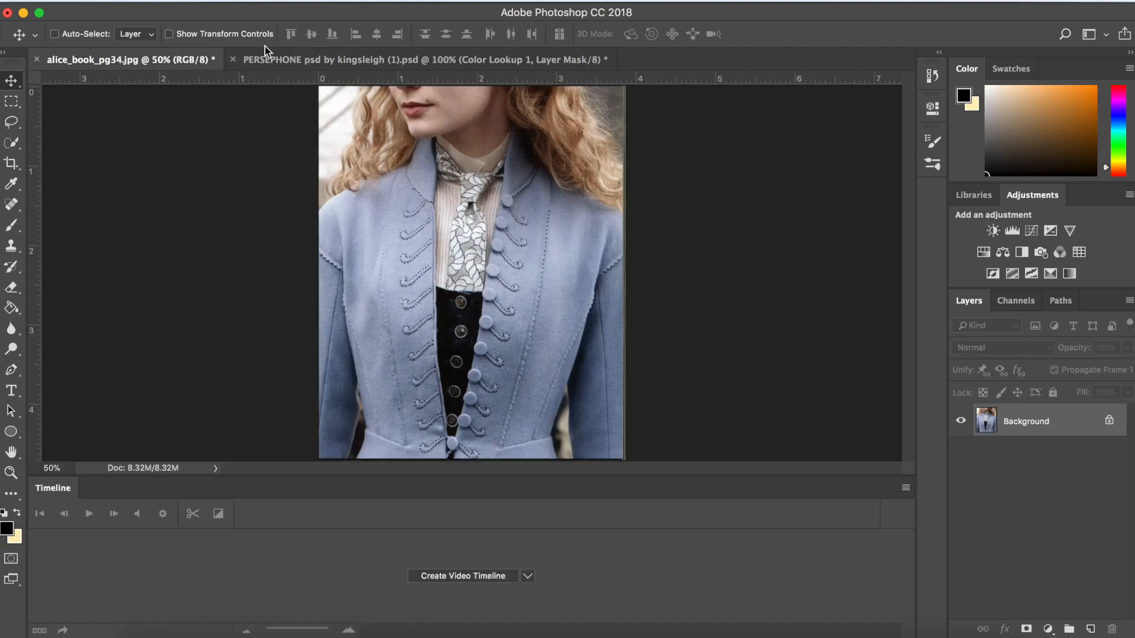
{"action": "left_click", "coordinate": [421, 63]}
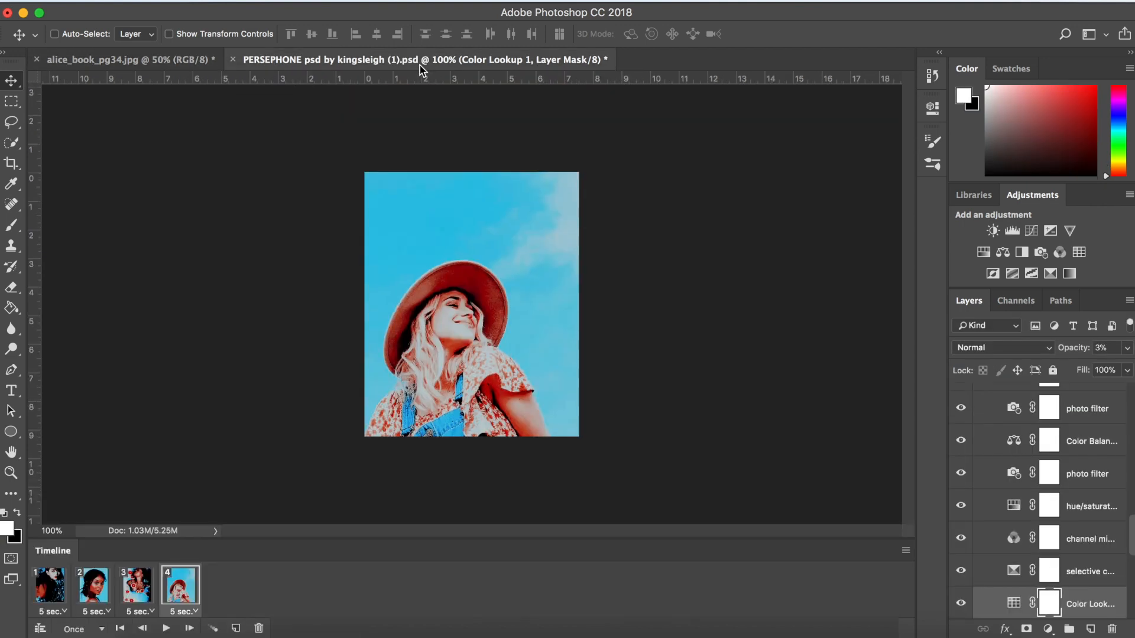
- Check the PERSEPHONE psd's colour mode and bit depth, and leave them as they are
{"action": "left_click", "coordinate": [214, 1]}
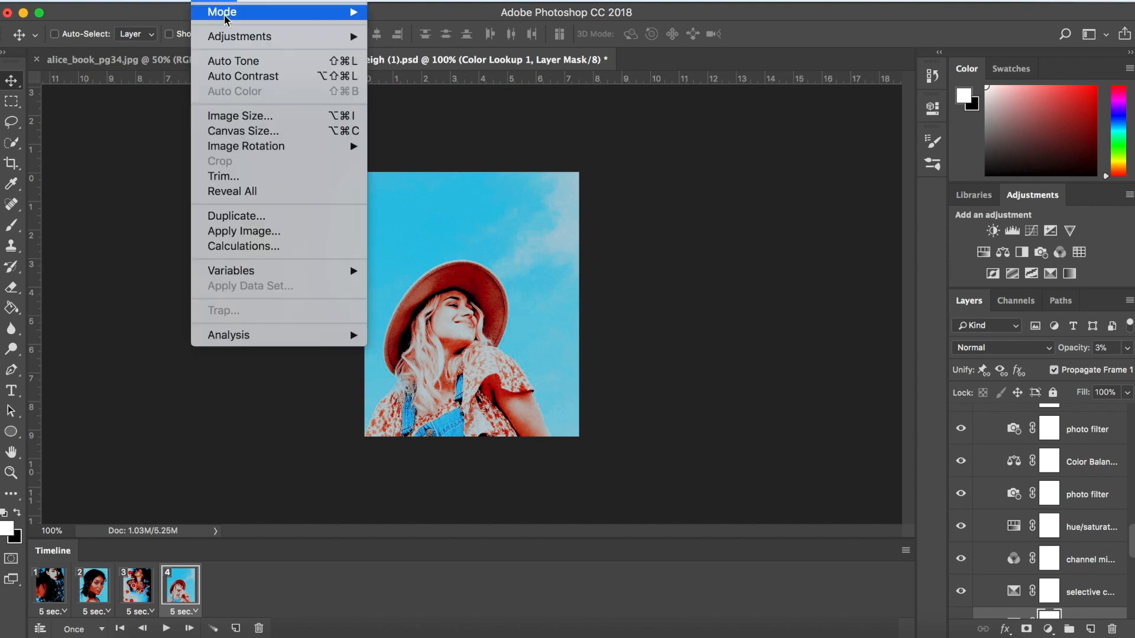
{"action": "mouse_move", "coordinate": [238, 40]}
{"action": "mouse_move", "coordinate": [255, 17]}
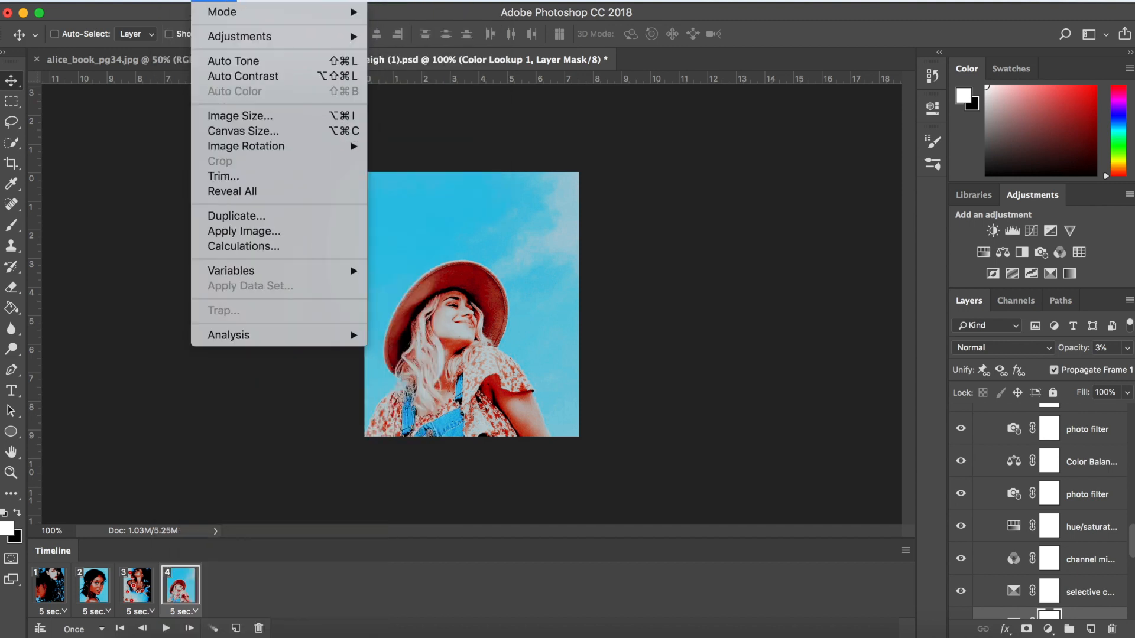
{"action": "mouse_move", "coordinate": [306, 11]}
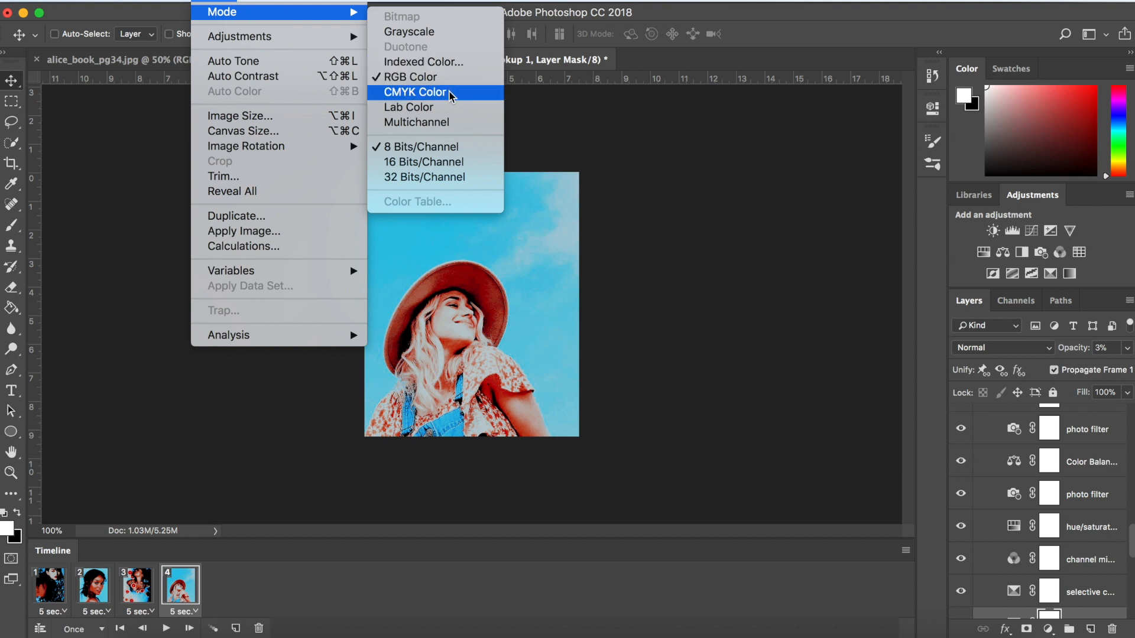
{"action": "left_click", "coordinate": [73, 131]}
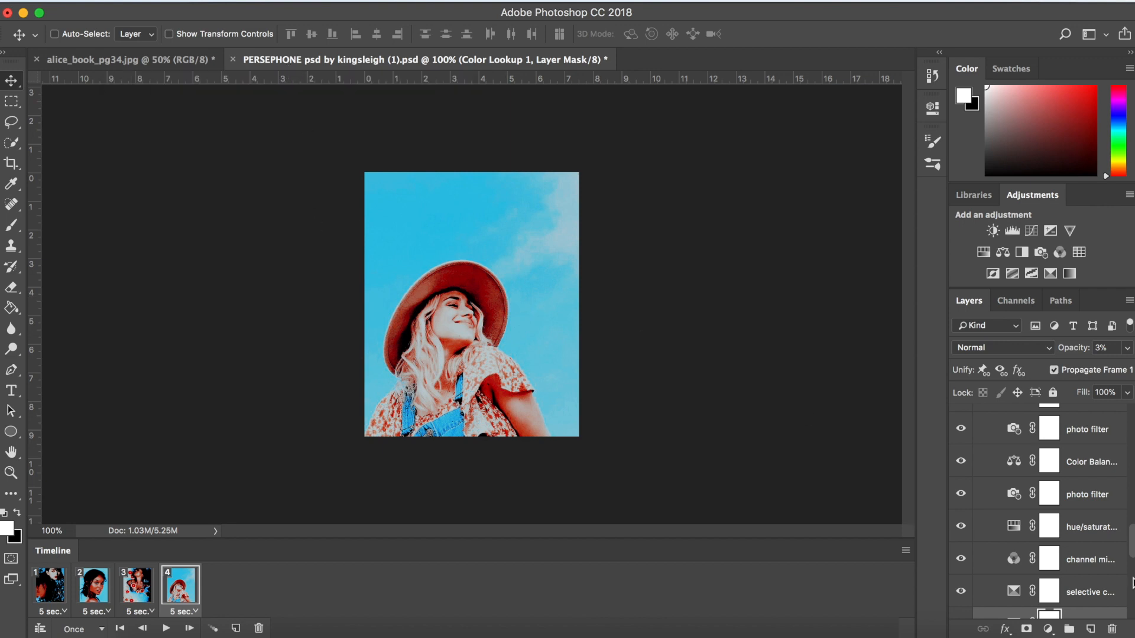
- Read the quoted Photoshop error about the persephone psd in the Tumblr inbox in the browser, and return to Photoshop
{"action": "scroll", "coordinate": [1082, 499], "scroll_direction": "up", "scroll_amount": 3}
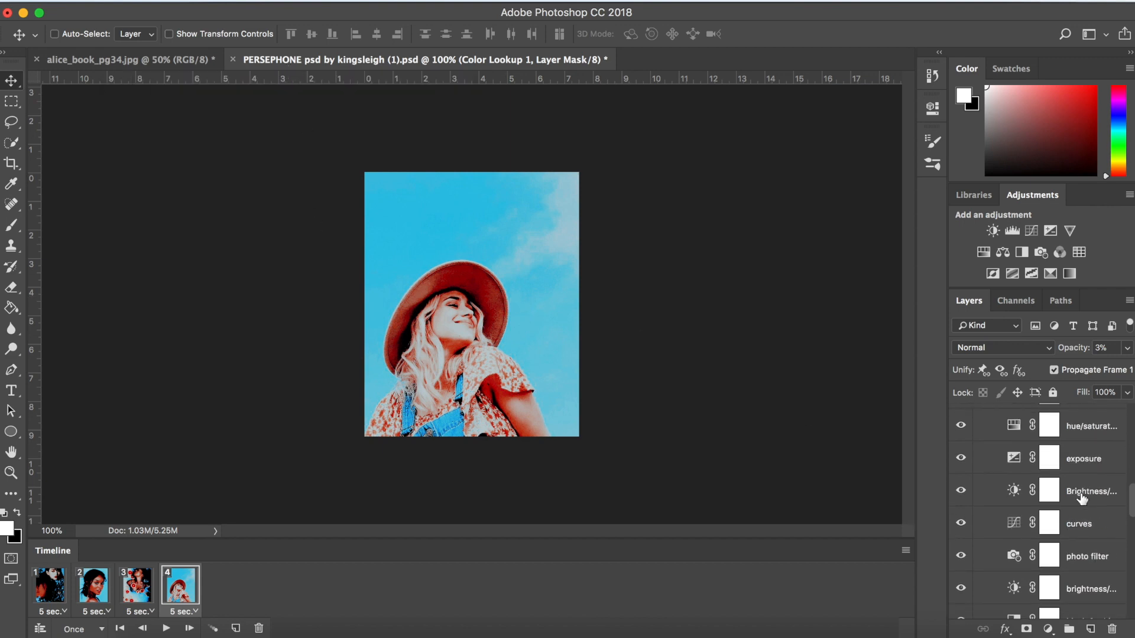
{"action": "left_click", "coordinate": [305, 635]}
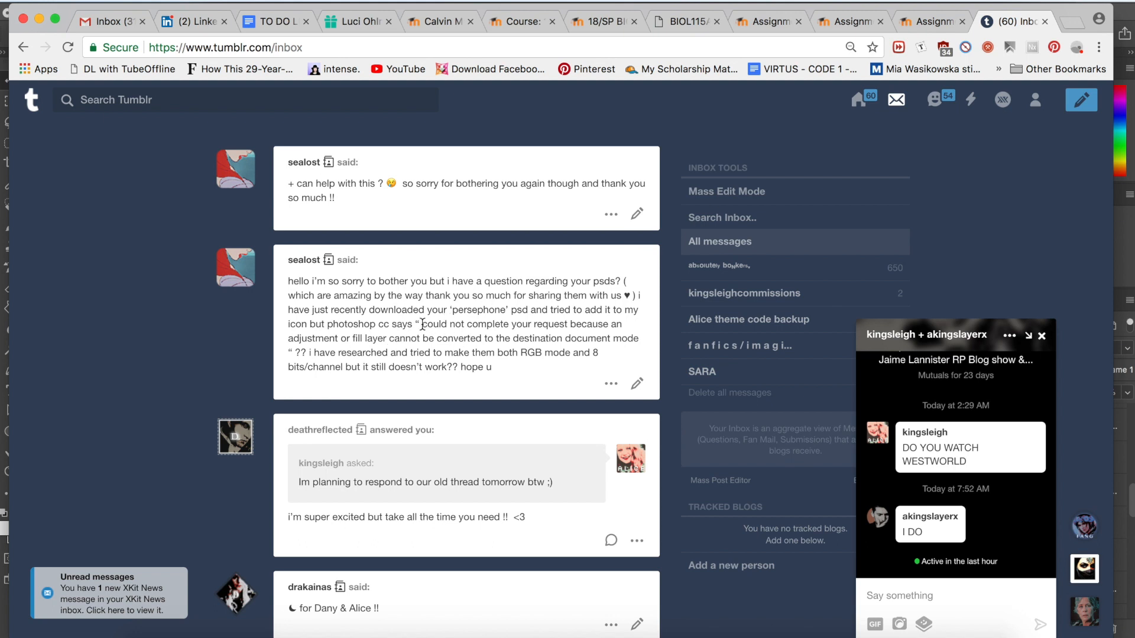
{"action": "left_click_drag", "start_coordinate": [422, 324], "coordinate": [644, 346]}
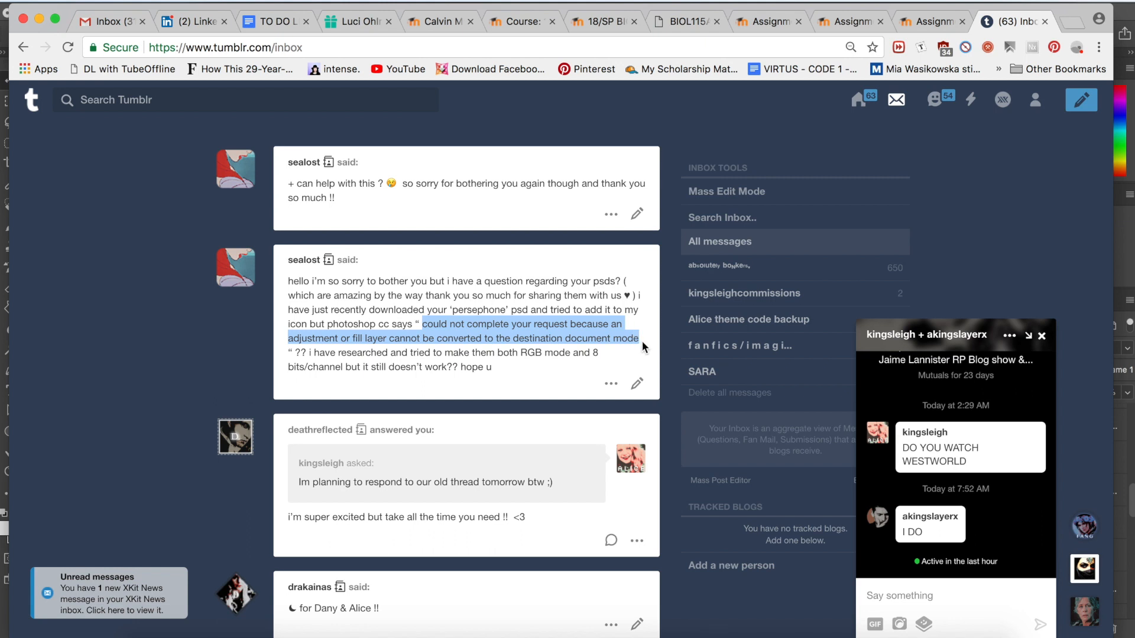
{"action": "left_click", "coordinate": [583, 349]}
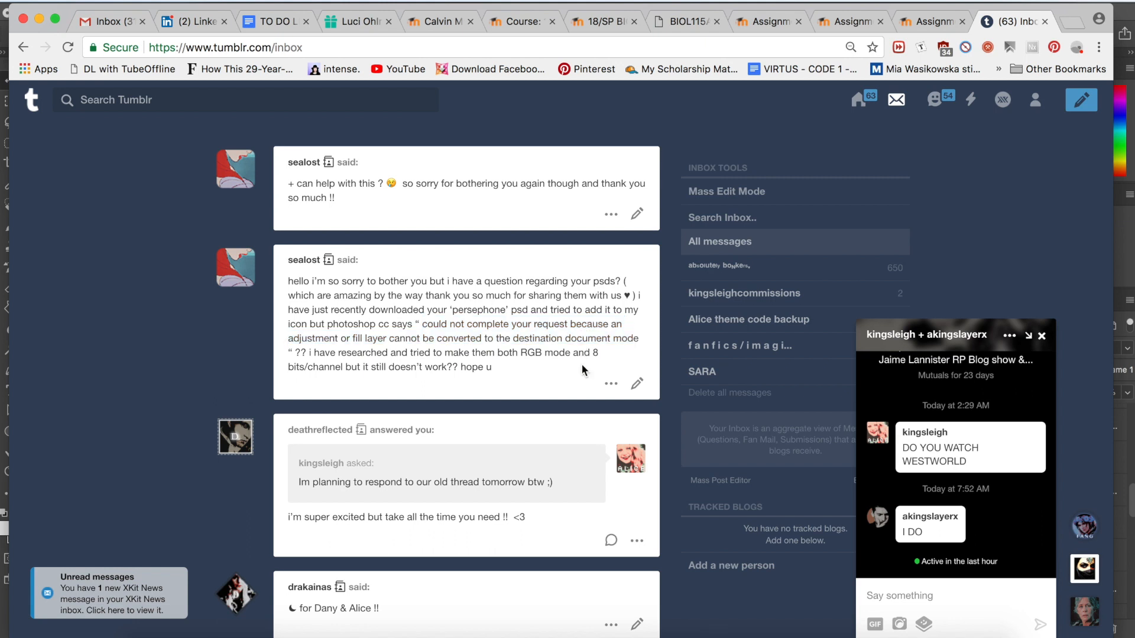
{"action": "left_click", "coordinate": [706, 635]}
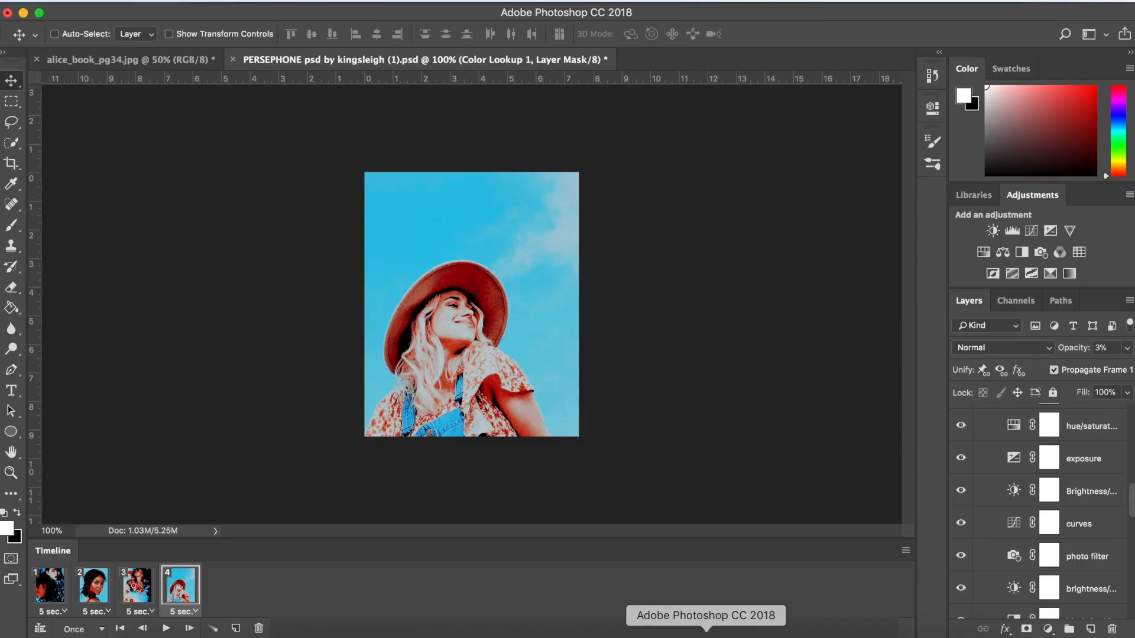
- Locate the Color Lookup layers in the PERSEPHONE psd's main psd group, selecting Color Lookup 1
{"action": "scroll", "coordinate": [1096, 585], "scroll_direction": "down", "scroll_amount": 5}
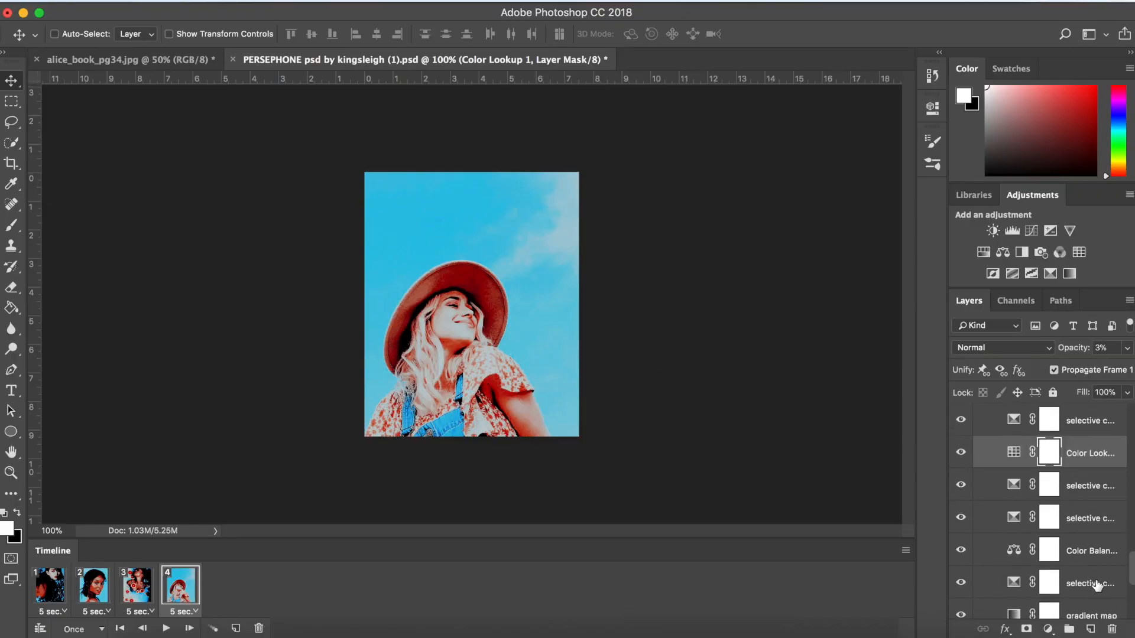
{"action": "left_click", "coordinate": [1011, 454]}
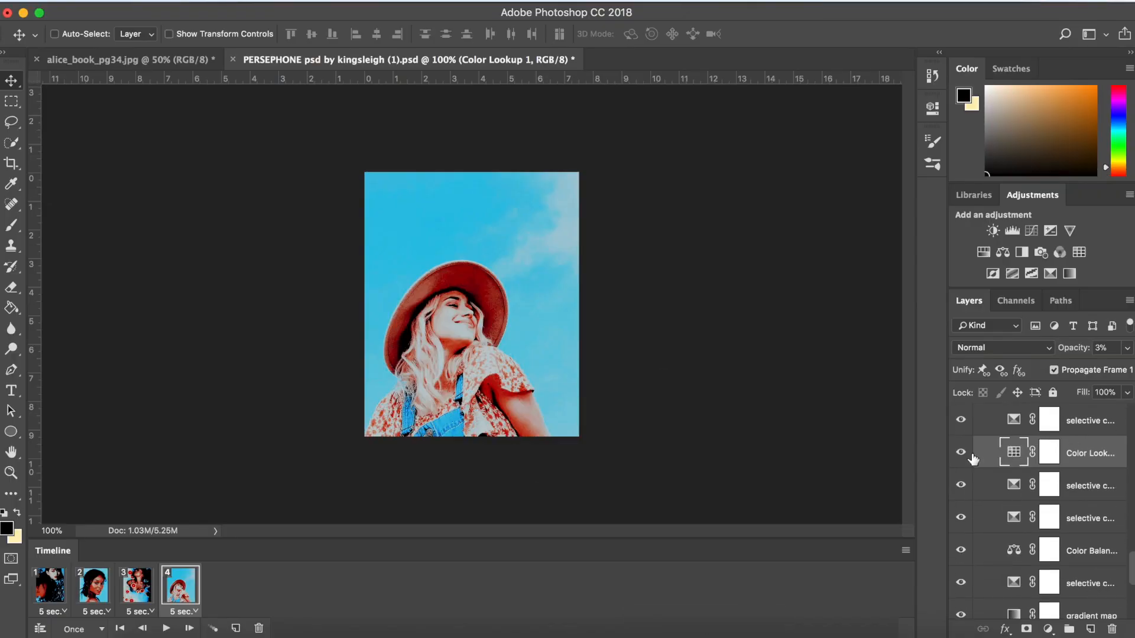
{"action": "scroll", "coordinate": [1099, 473], "scroll_direction": "up", "scroll_amount": 10}
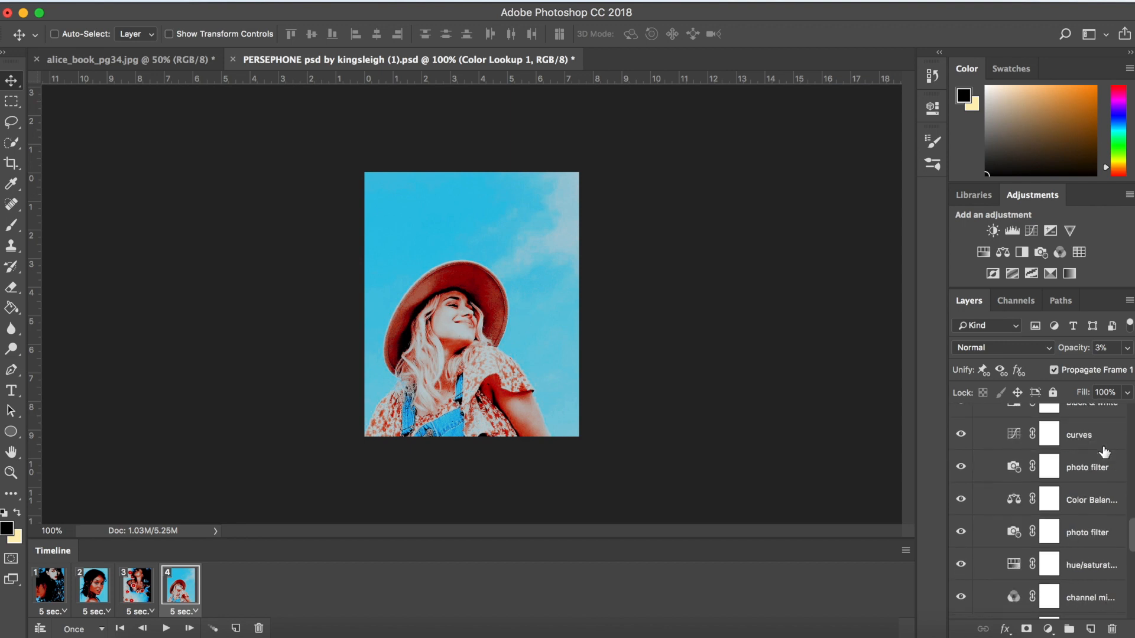
{"action": "scroll", "coordinate": [1092, 512], "scroll_direction": "down", "scroll_amount": 8}
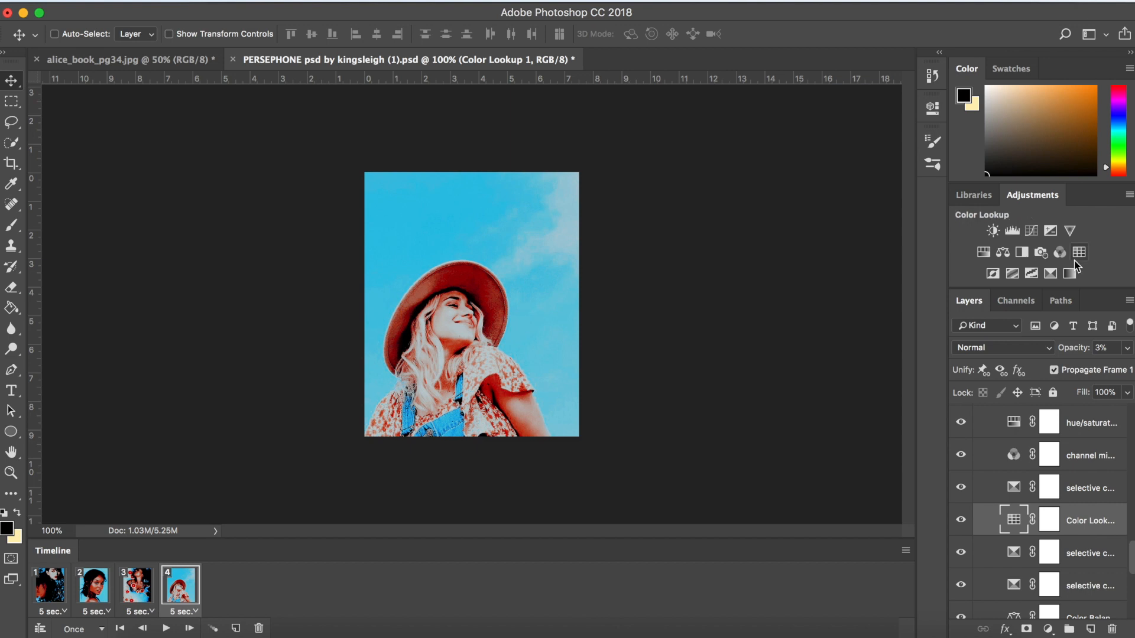
{"action": "scroll", "coordinate": [1104, 528], "scroll_direction": "up", "scroll_amount": 5}
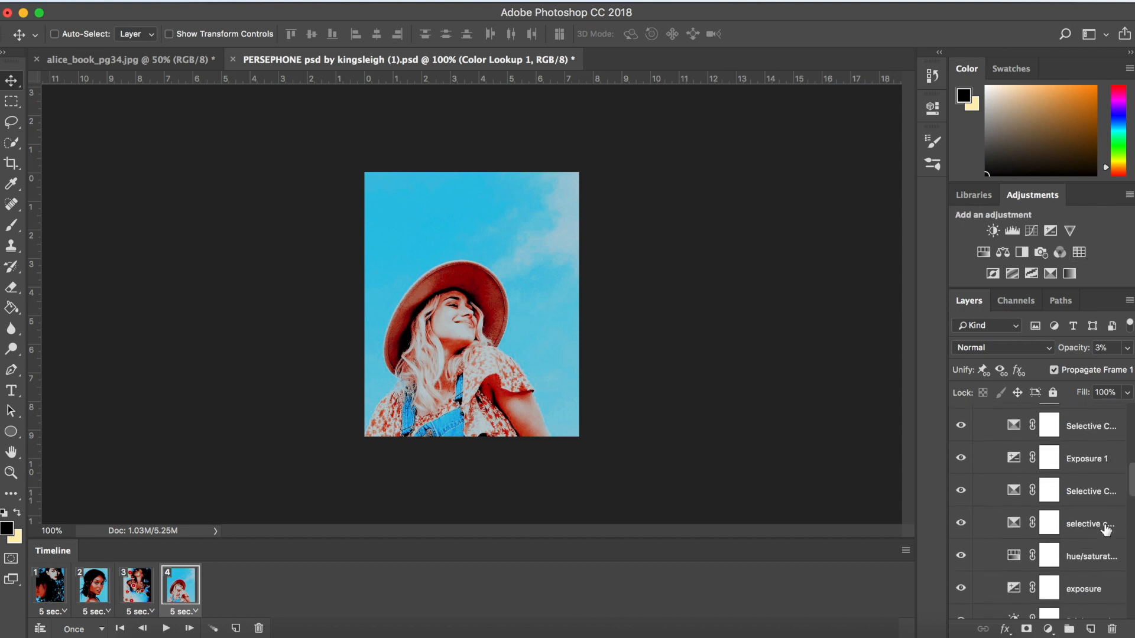
{"action": "scroll", "coordinate": [1104, 527], "scroll_direction": "up", "scroll_amount": 5}
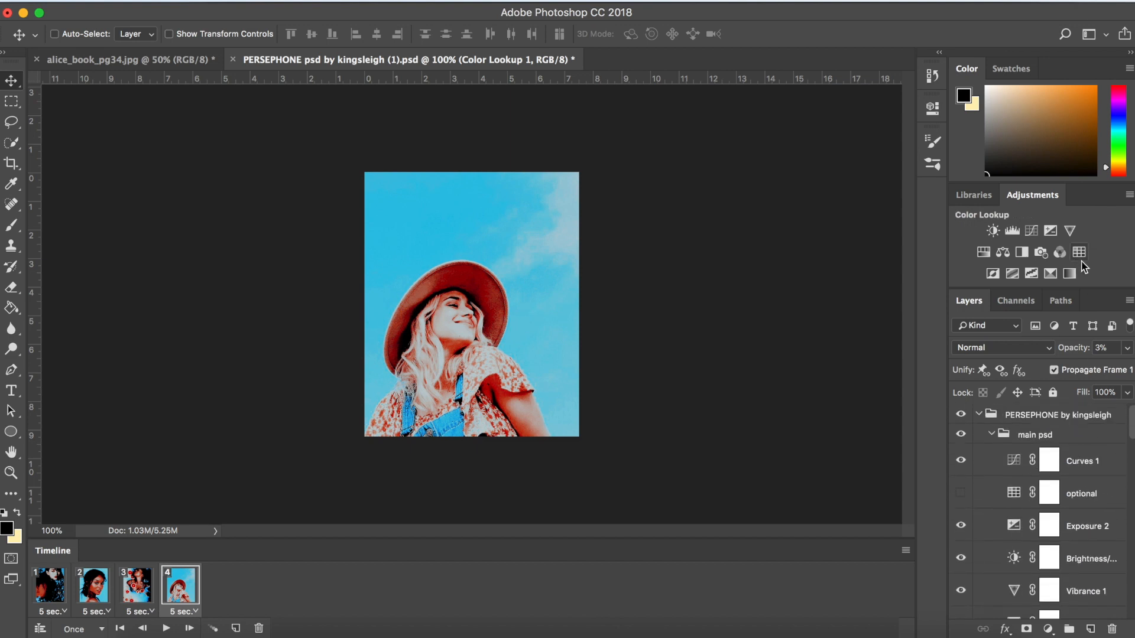
- Select all layers of the PERSEPHONE psd from Curves 1 down through the adjustments group
{"action": "left_click", "coordinate": [1077, 466]}
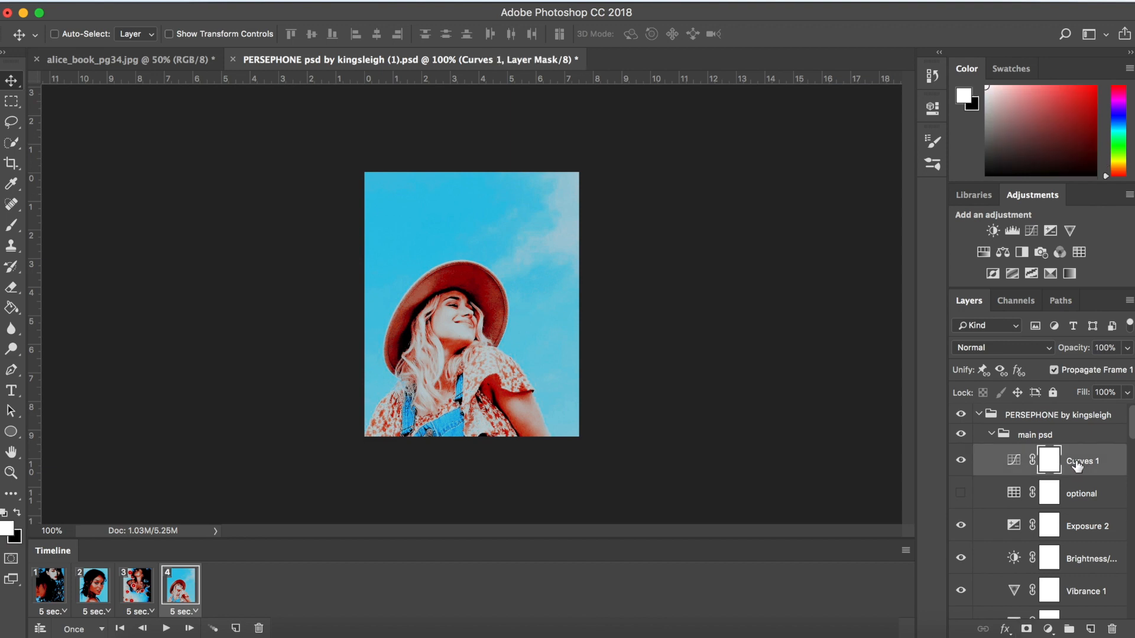
{"action": "scroll", "coordinate": [1077, 465], "scroll_direction": "down", "scroll_amount": 3}
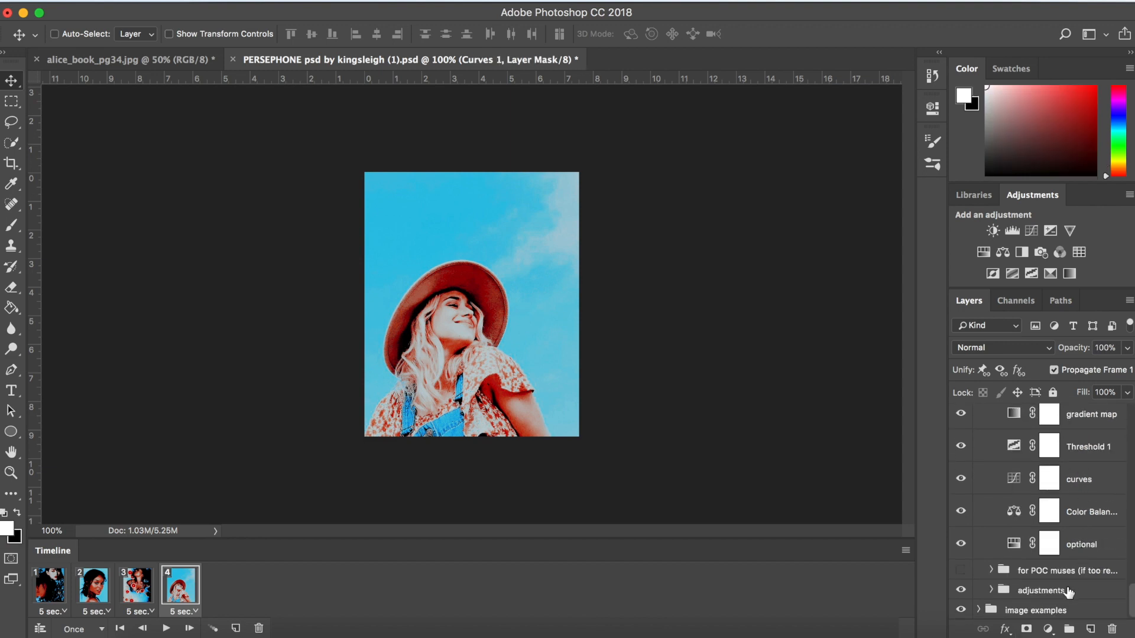
{"action": "left_click", "coordinate": [1069, 592]}
- Exclude the Color Lookup 1 layer and the hidden optional Color Lookup layer from the layer selection
{"action": "scroll", "coordinate": [1070, 591], "scroll_direction": "up", "scroll_amount": 4}
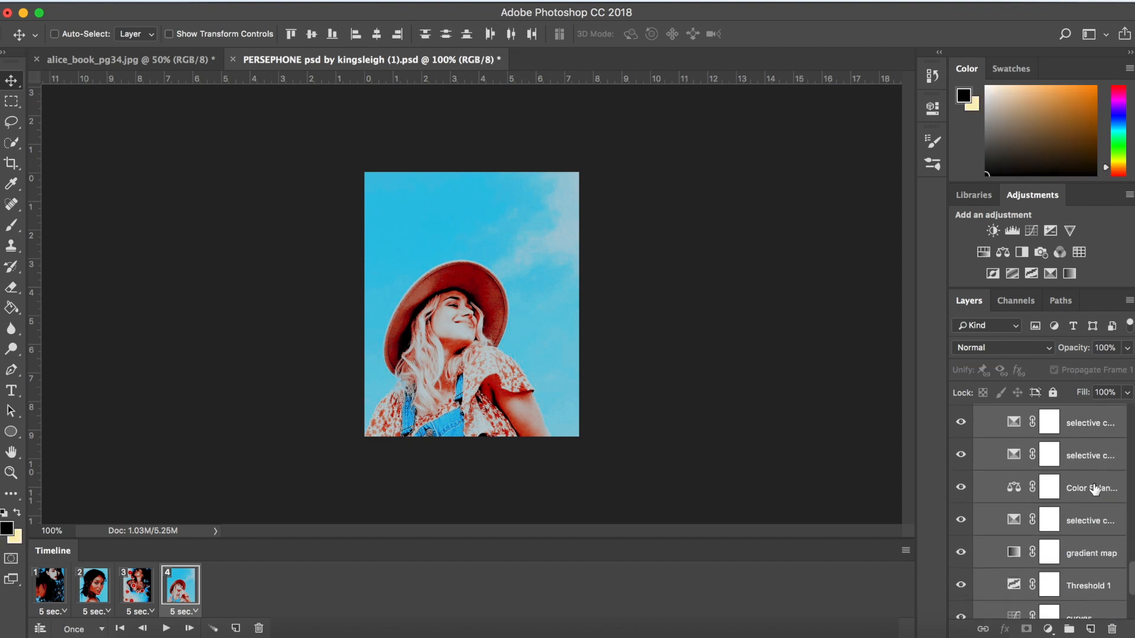
{"action": "scroll", "coordinate": [1094, 490], "scroll_direction": "up", "scroll_amount": 3}
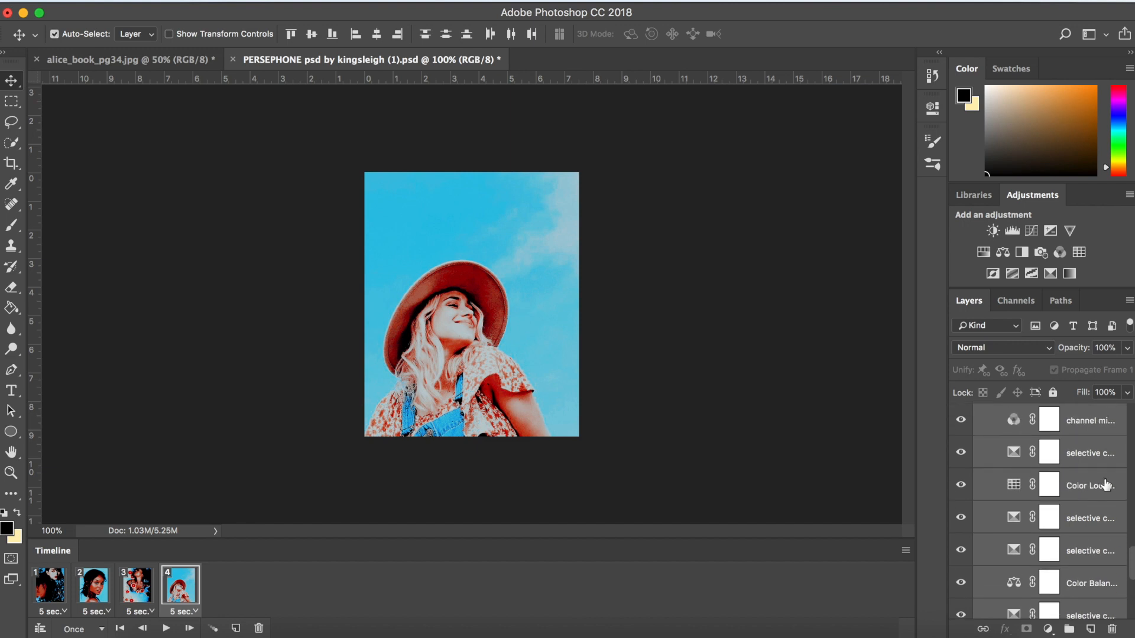
{"action": "left_click", "coordinate": [1109, 486]}
{"action": "scroll", "coordinate": [1109, 483], "scroll_direction": "up", "scroll_amount": 10}
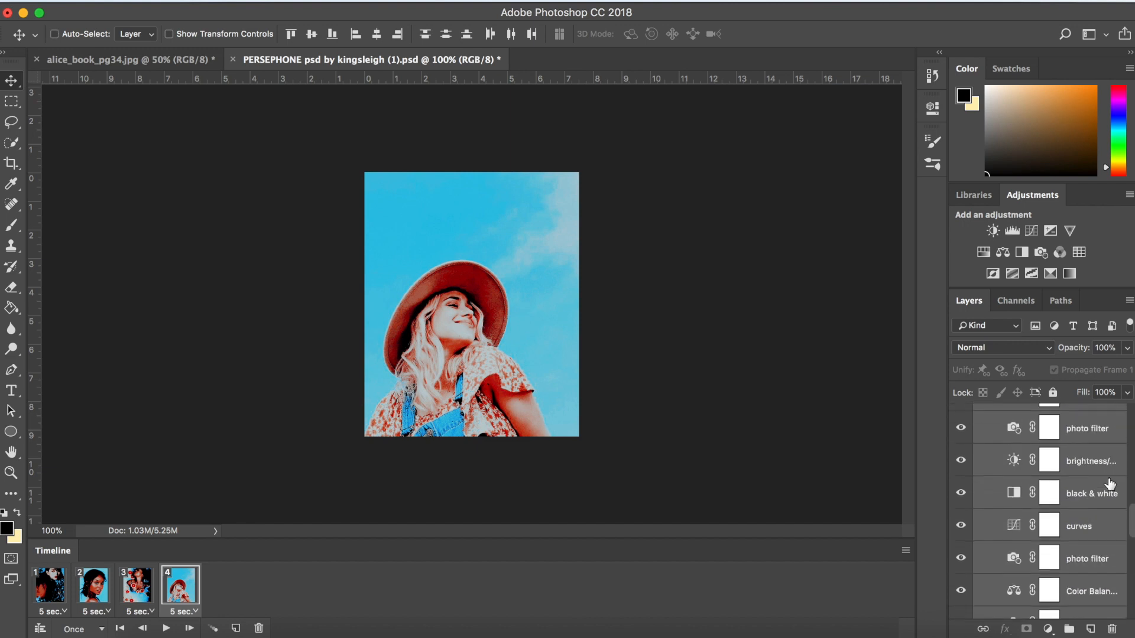
{"action": "scroll", "coordinate": [1109, 483], "scroll_direction": "up", "scroll_amount": 4}
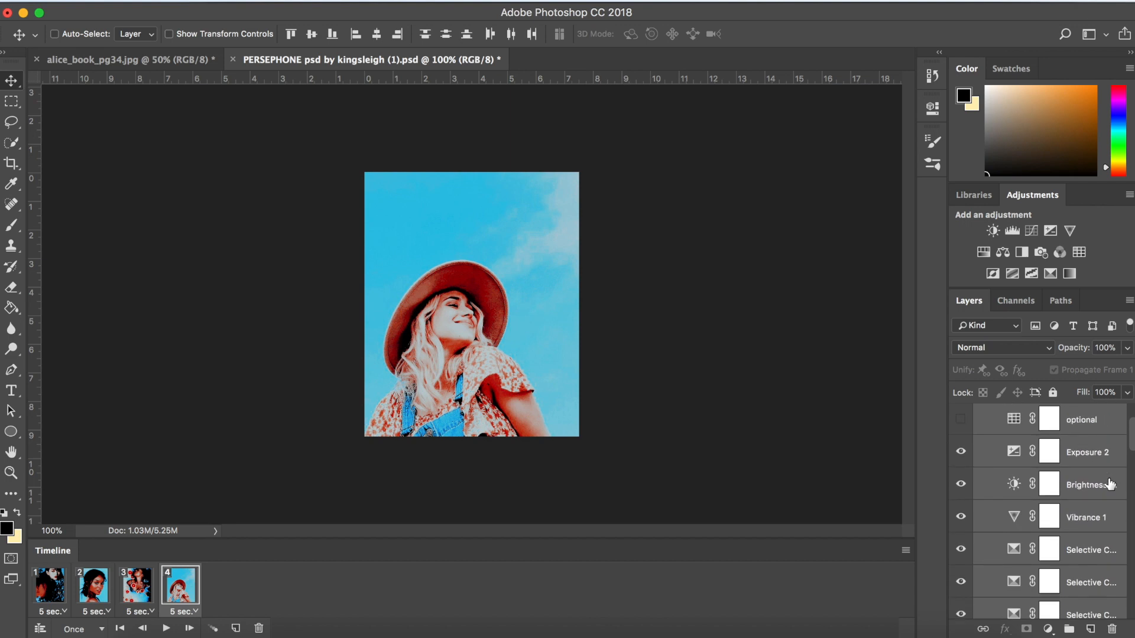
{"action": "scroll", "coordinate": [1109, 483], "scroll_direction": "up", "scroll_amount": 1}
{"action": "left_click", "coordinate": [1108, 439]}
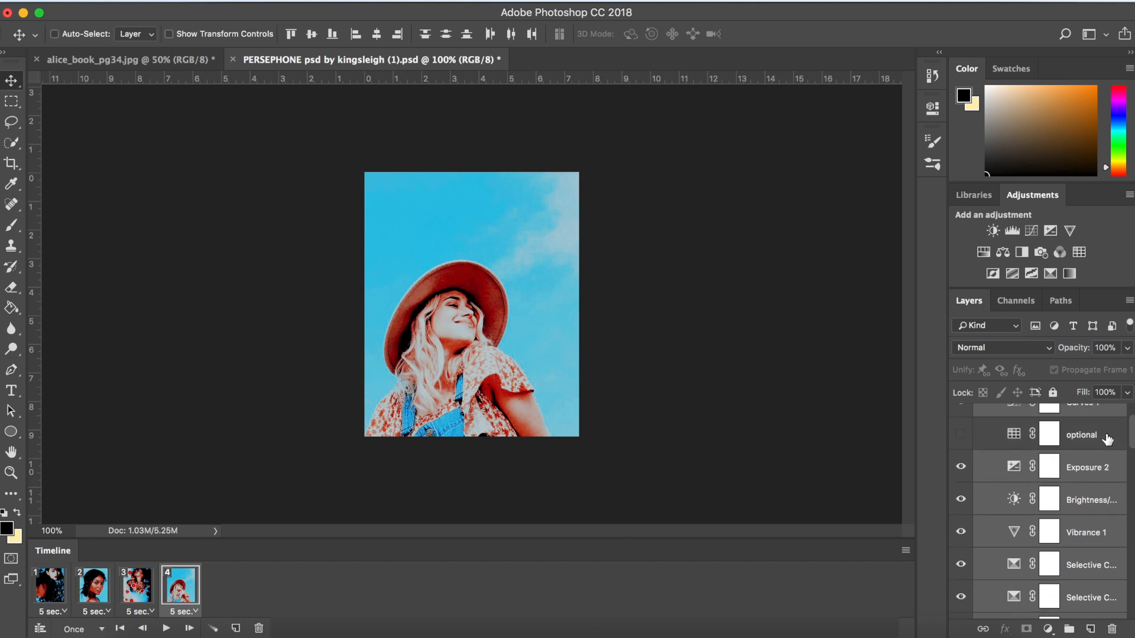
- Copy the selected adjustment layers from the PERSEPHONE psd into the alice_book_pg34.jpg document
{"action": "scroll", "coordinate": [1108, 438], "scroll_direction": "up", "scroll_amount": 2}
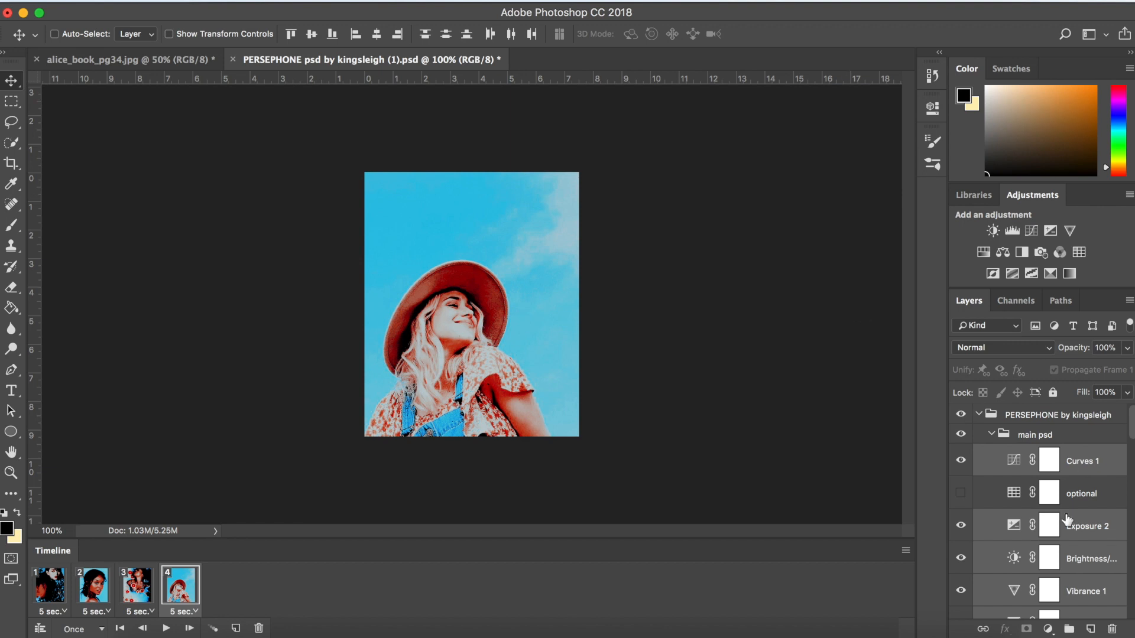
{"action": "scroll", "coordinate": [1067, 578], "scroll_direction": "down", "scroll_amount": 8}
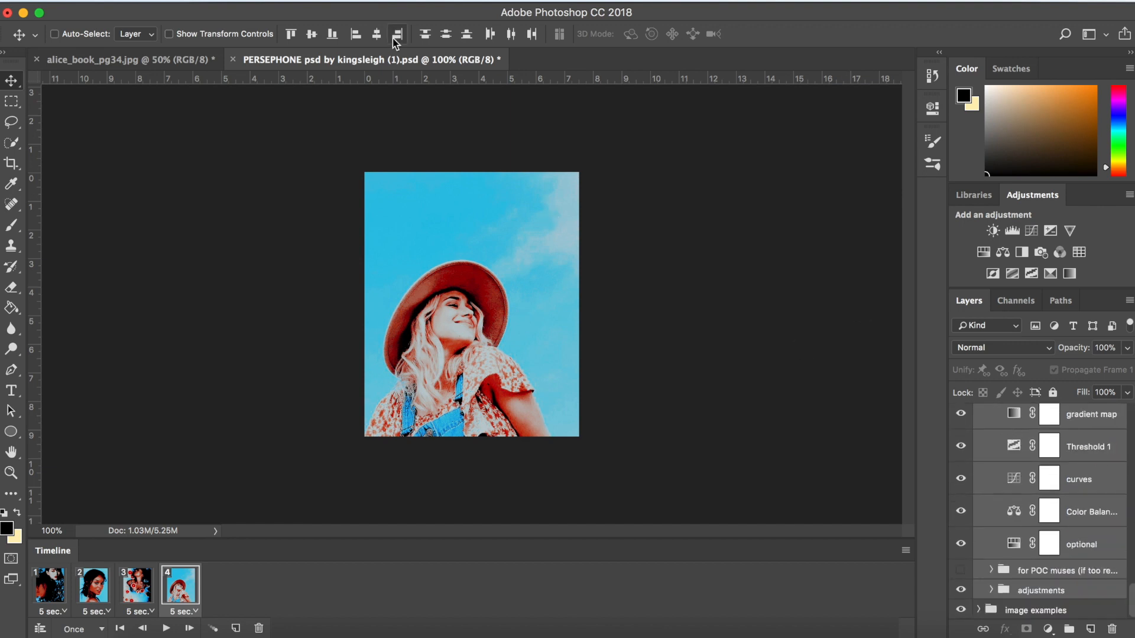
{"action": "left_click_drag", "start_coordinate": [398, 59], "coordinate": [400, 112]}
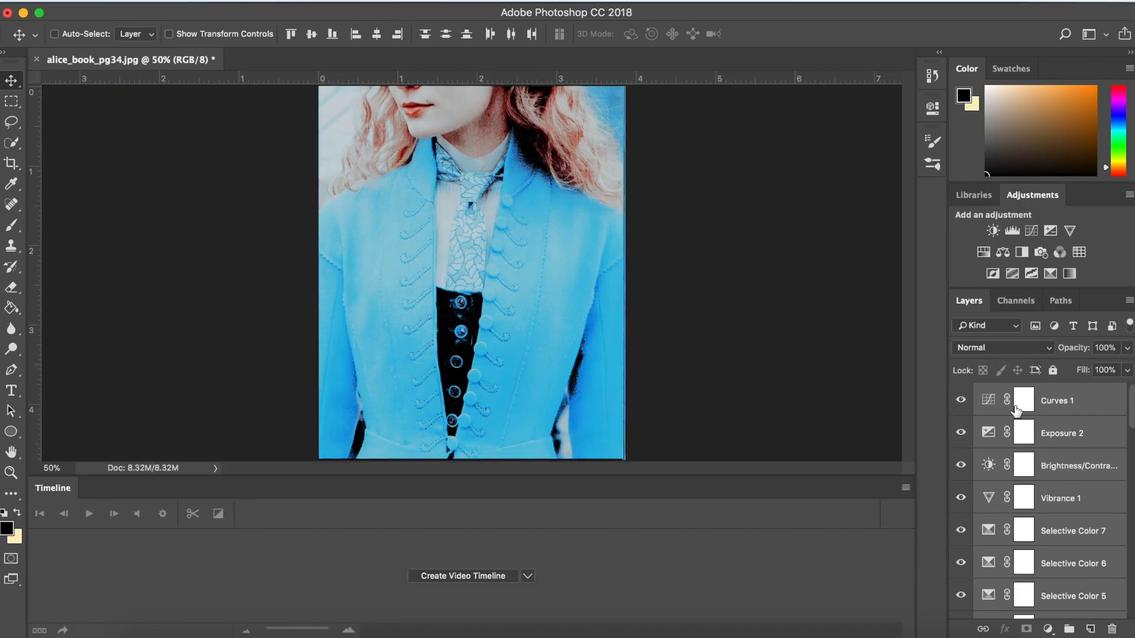
- Look through the copied layers in alice_book_pg34.jpg and select only the hue/saturation layer above the channel mixer
{"action": "scroll", "coordinate": [1092, 517], "scroll_direction": "down", "scroll_amount": 1}
{"action": "scroll", "coordinate": [1093, 517], "scroll_direction": "down", "scroll_amount": 10}
{"action": "scroll", "coordinate": [1093, 517], "scroll_direction": "up", "scroll_amount": 6}
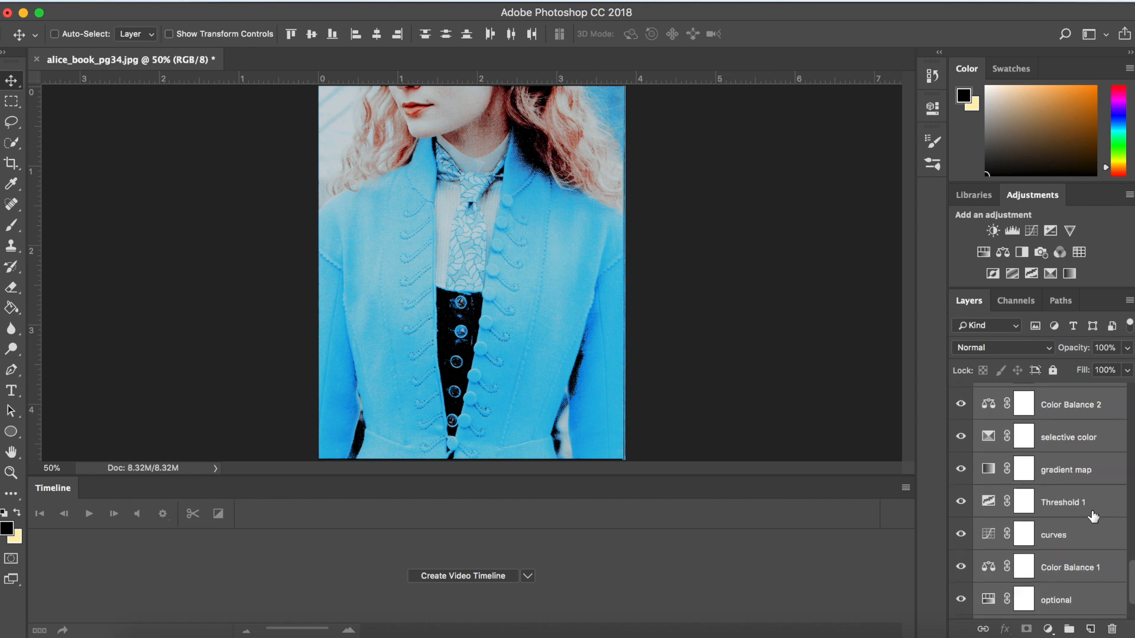
{"action": "left_click", "coordinate": [1087, 471]}
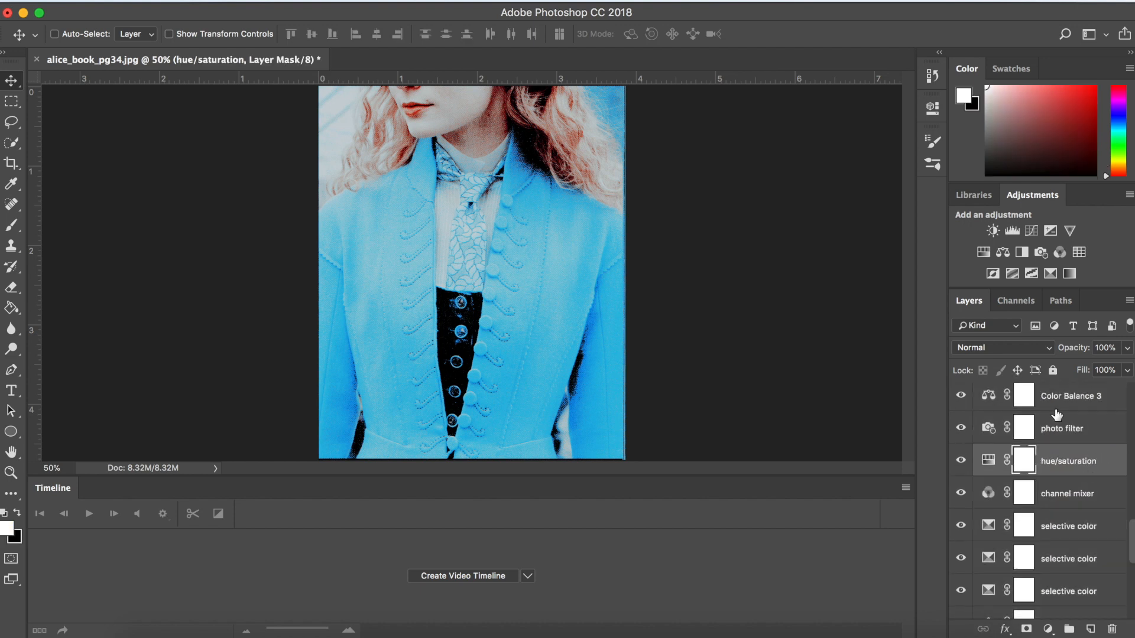
- Try a Color Lookup adjustment with the 2Strip.look 3DLUT above the hue/saturation layer in alice_book_pg34.jpg, and delete it
{"action": "left_click", "coordinate": [1079, 253]}
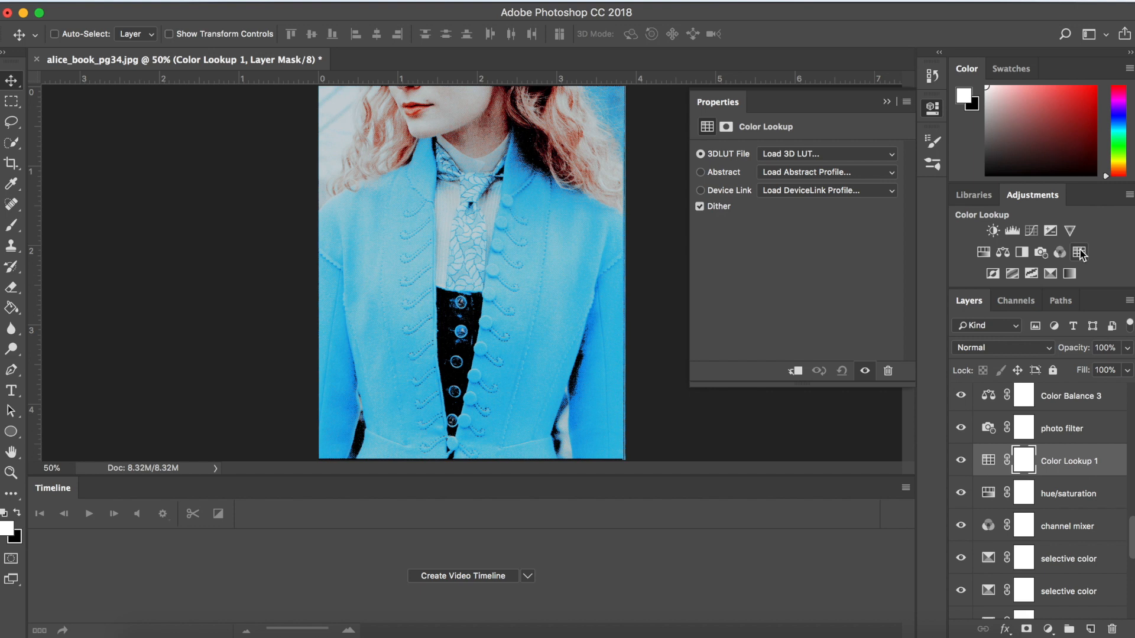
{"action": "left_click", "coordinate": [836, 155]}
{"action": "left_click", "coordinate": [831, 200]}
{"action": "left_click", "coordinate": [898, 101]}
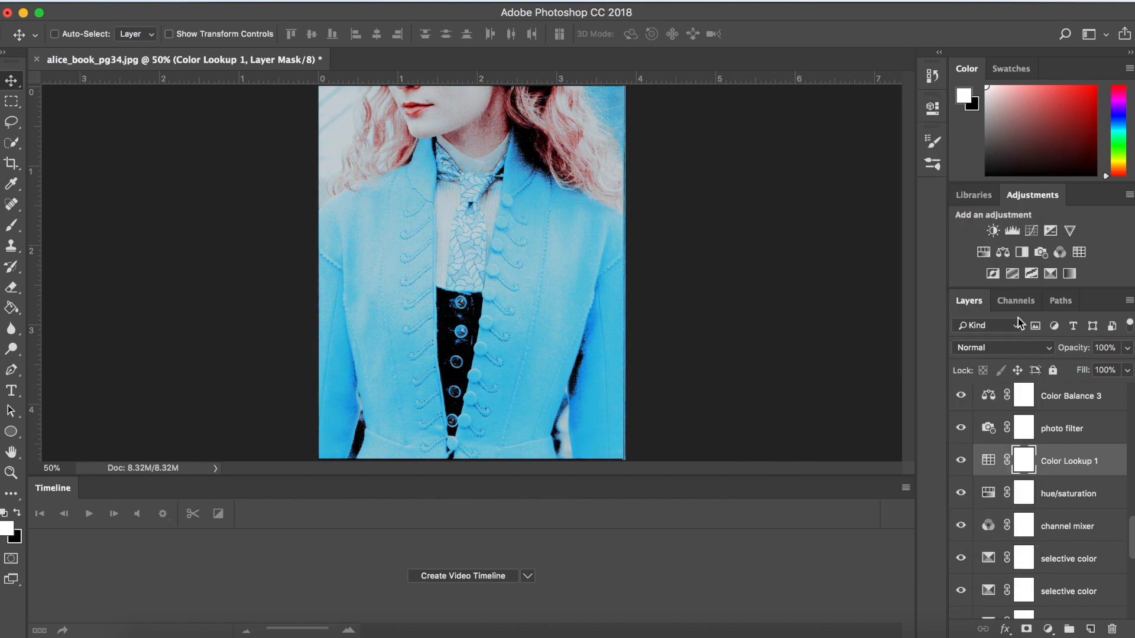
{"action": "key", "text": "Delete"}
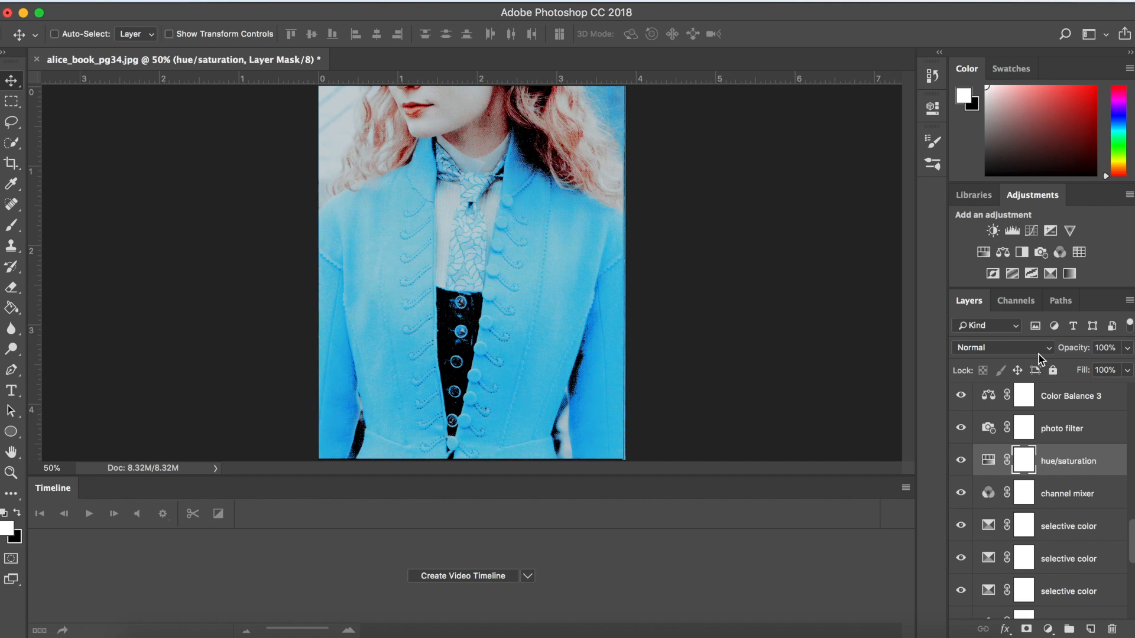
- Dock the floating PERSEPHONE psd document as a tab beside alice_book_pg34.jpg and restore the full-size workspace
{"action": "left_click", "coordinate": [40, 13]}
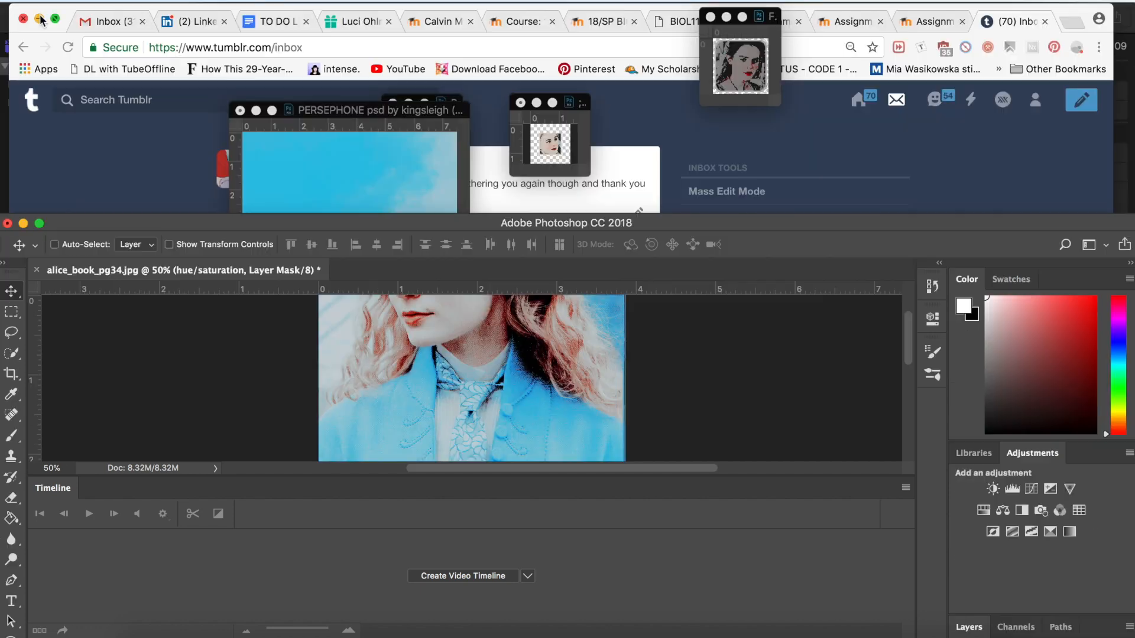
{"action": "left_click", "coordinate": [413, 115]}
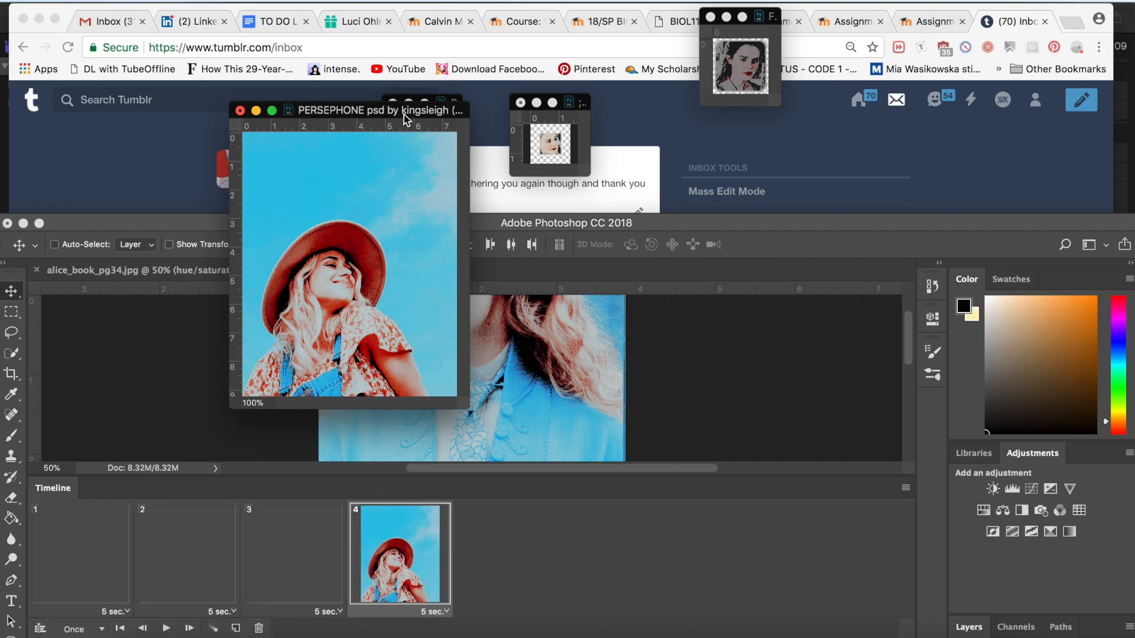
{"action": "left_click_drag", "start_coordinate": [403, 115], "coordinate": [422, 277]}
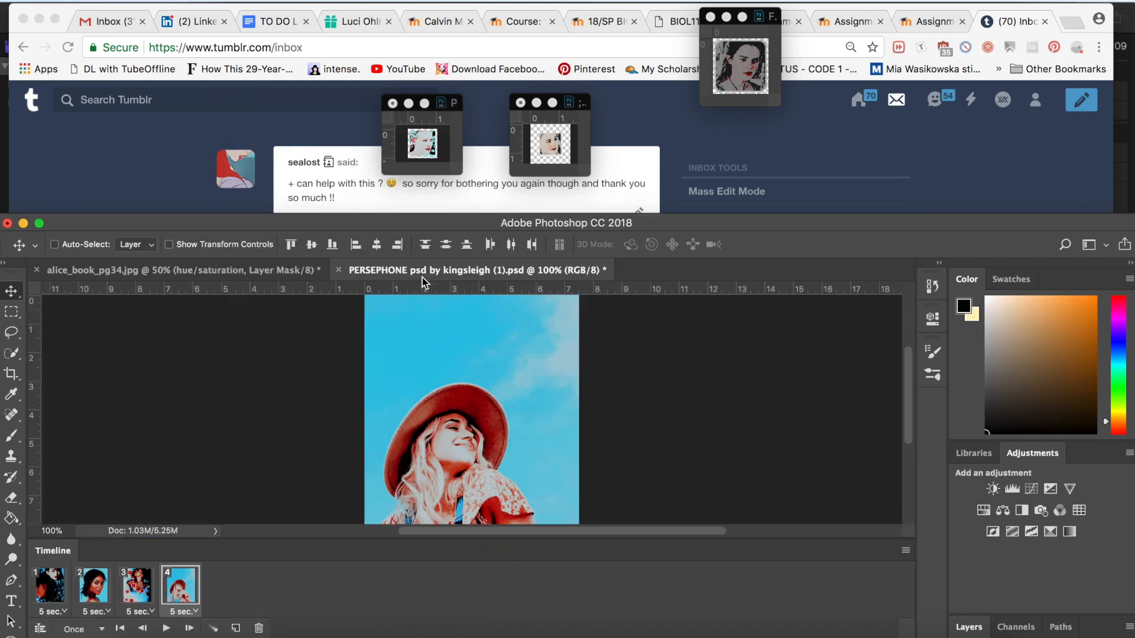
{"action": "left_click", "coordinate": [40, 224]}
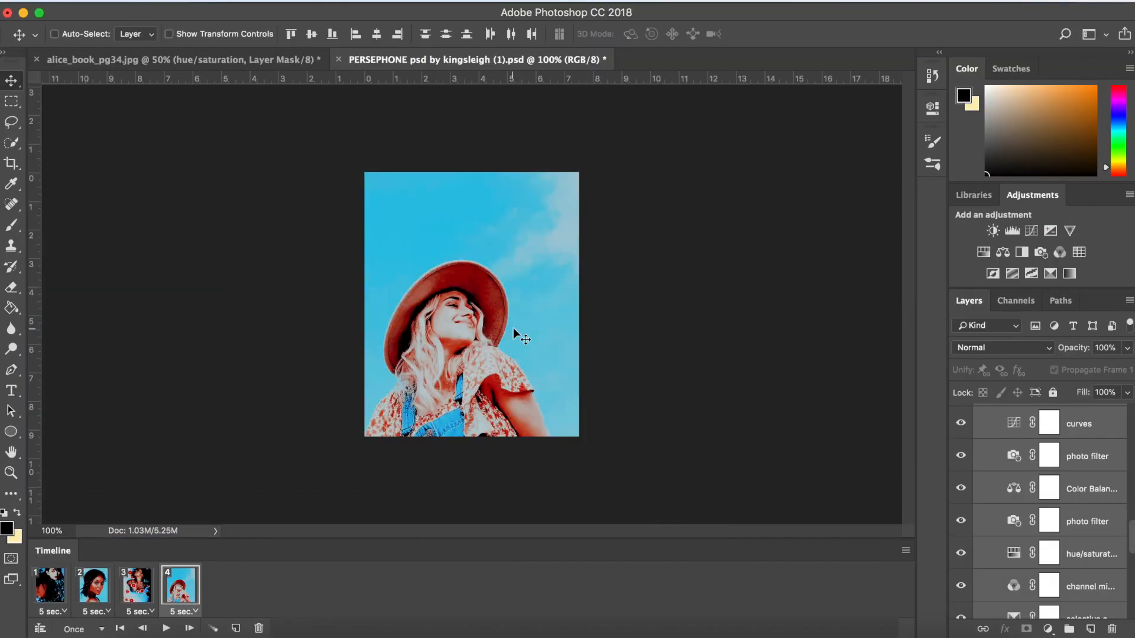
- Try a second Color Lookup adjustment with the 2Strip.look 3DLUT above Color Lookup 1 in the PERSEPHONE psd, and delete it
{"action": "scroll", "coordinate": [1087, 535], "scroll_direction": "down", "scroll_amount": 3}
{"action": "left_click", "coordinate": [1088, 525]}
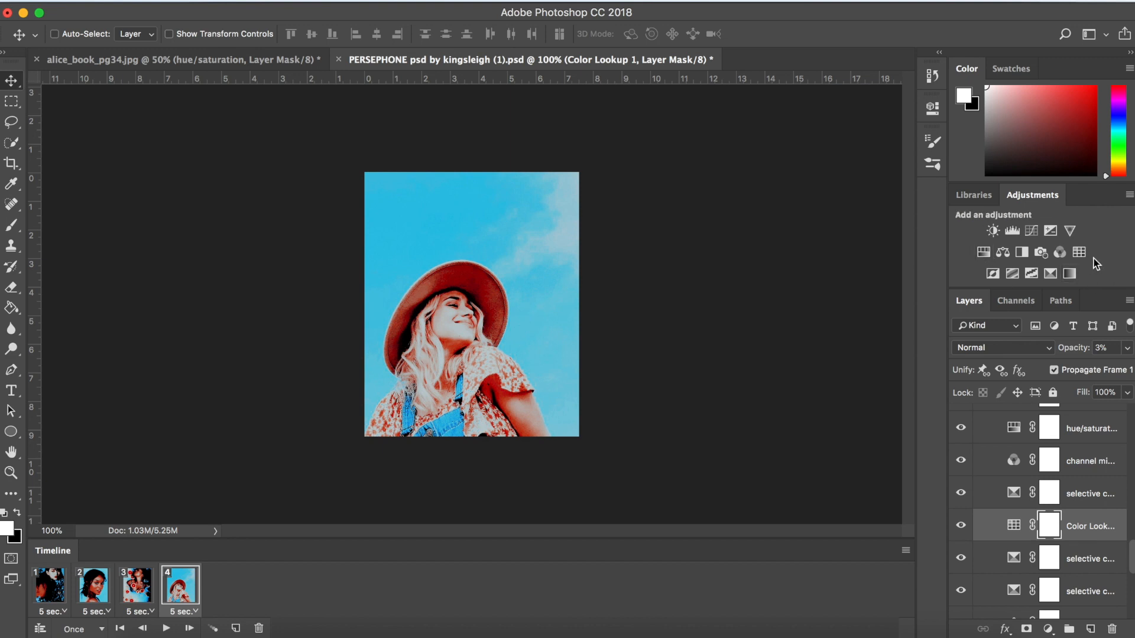
{"action": "left_click", "coordinate": [1079, 253]}
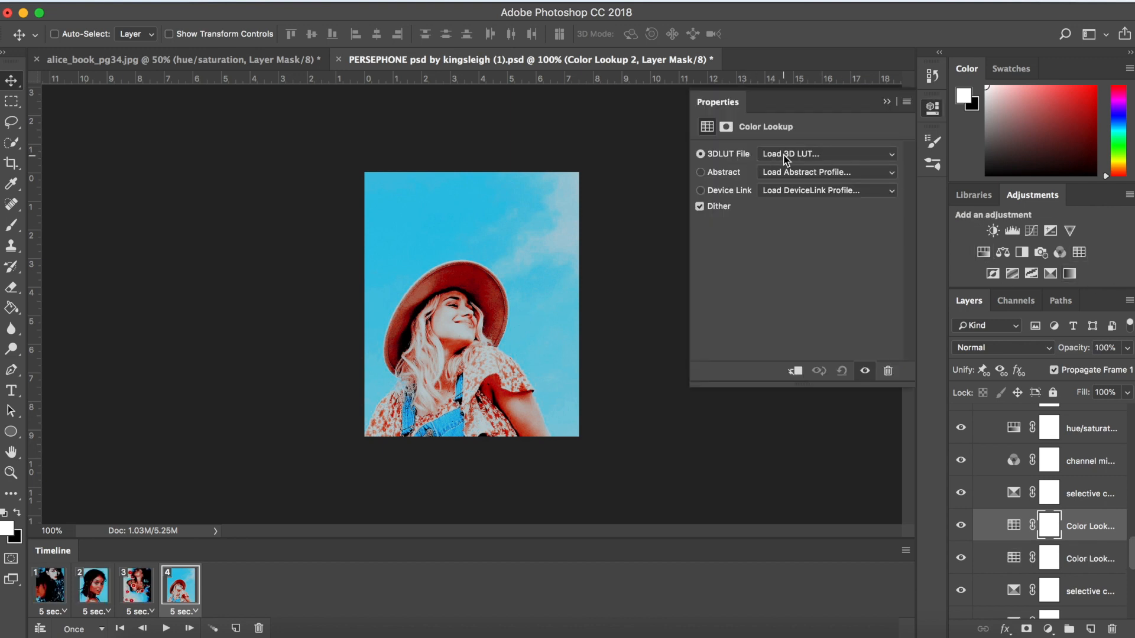
{"action": "left_click", "coordinate": [843, 154]}
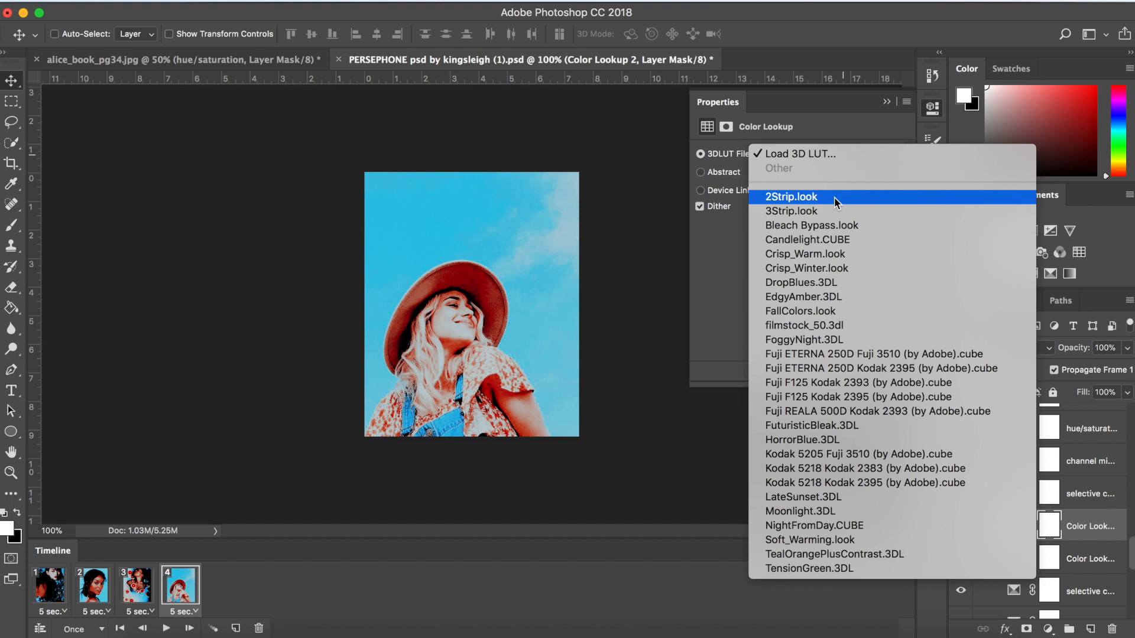
{"action": "left_click", "coordinate": [866, 199]}
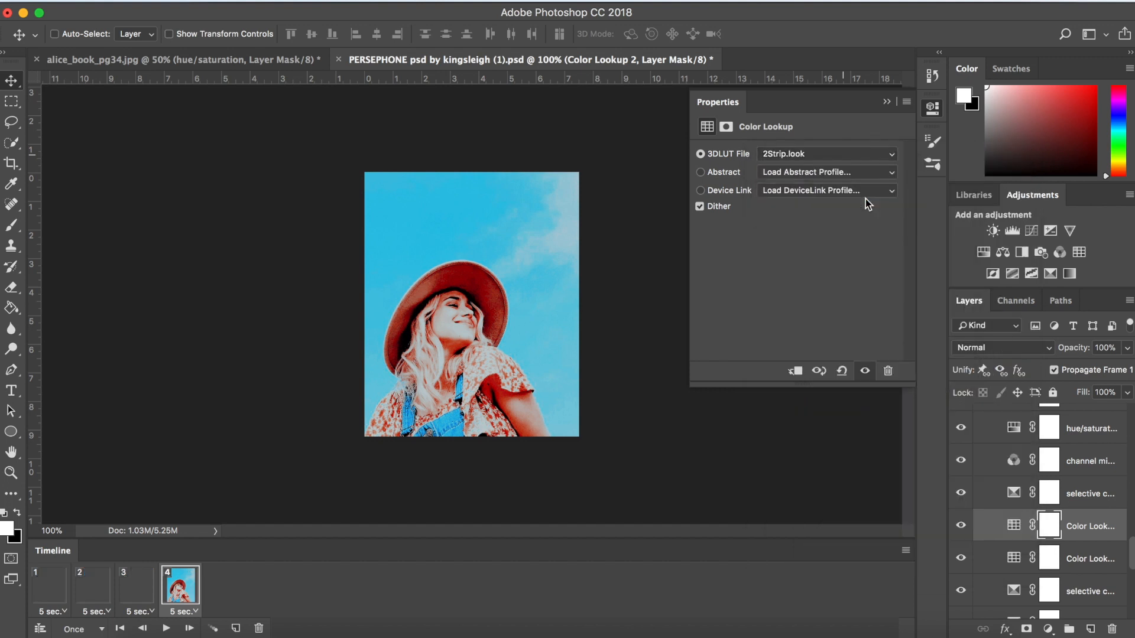
{"action": "left_click", "coordinate": [887, 103]}
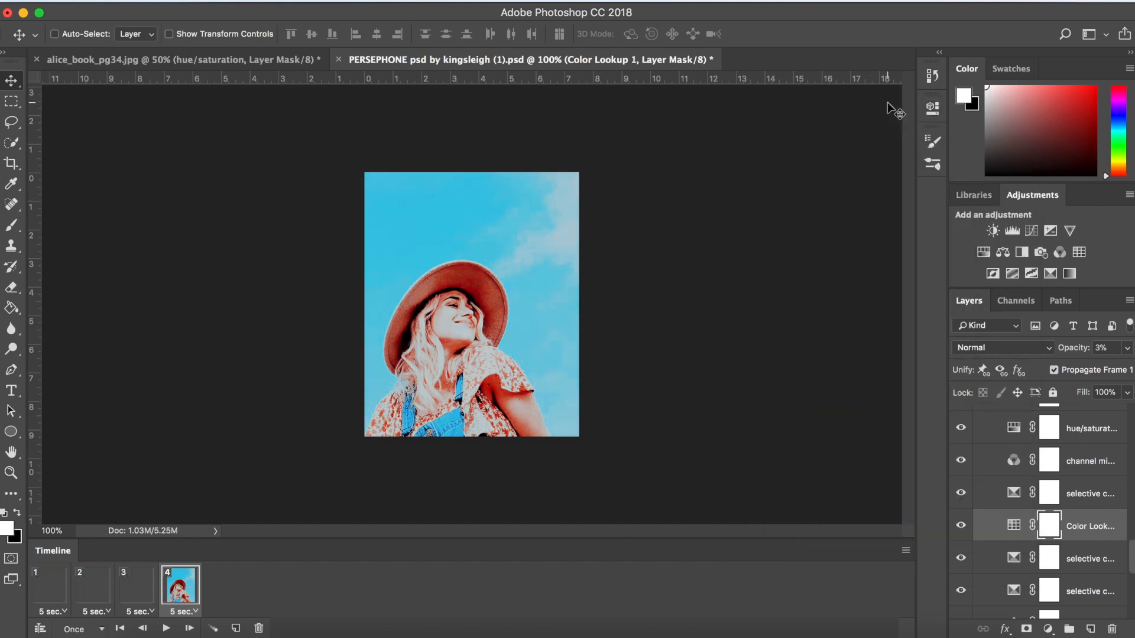
{"action": "key", "text": "Delete"}
- Select the PERSEPHONE psd layers from the adjustments group up to Curves 1
{"action": "scroll", "coordinate": [1128, 535], "scroll_direction": "down", "scroll_amount": 6}
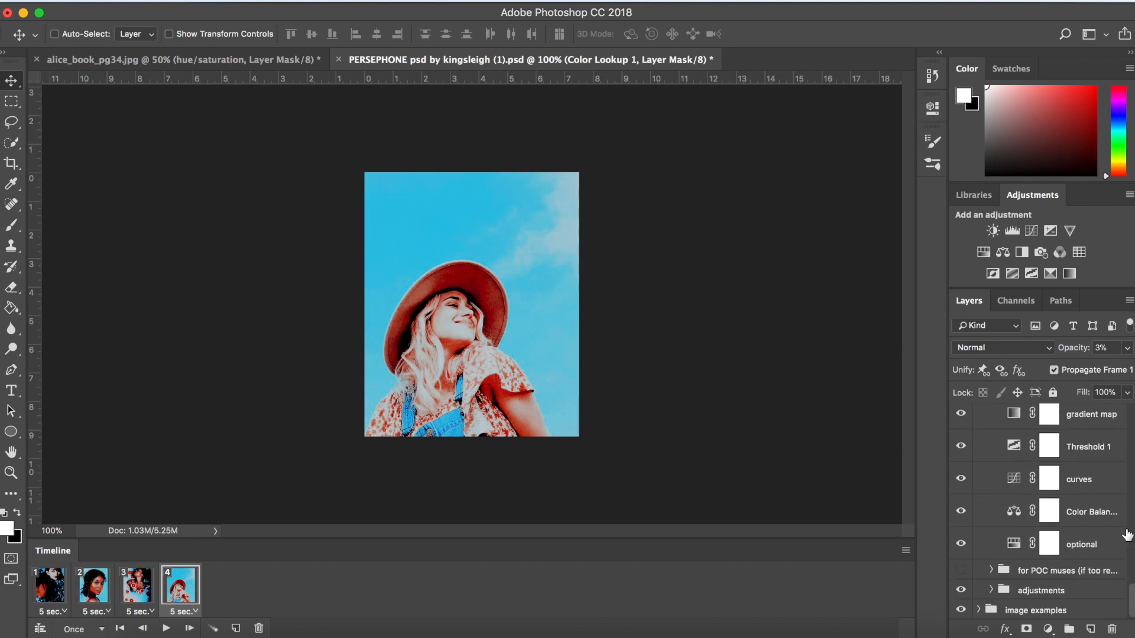
{"action": "left_click", "coordinate": [1086, 593]}
{"action": "scroll", "coordinate": [1085, 594], "scroll_direction": "up", "scroll_amount": 20}
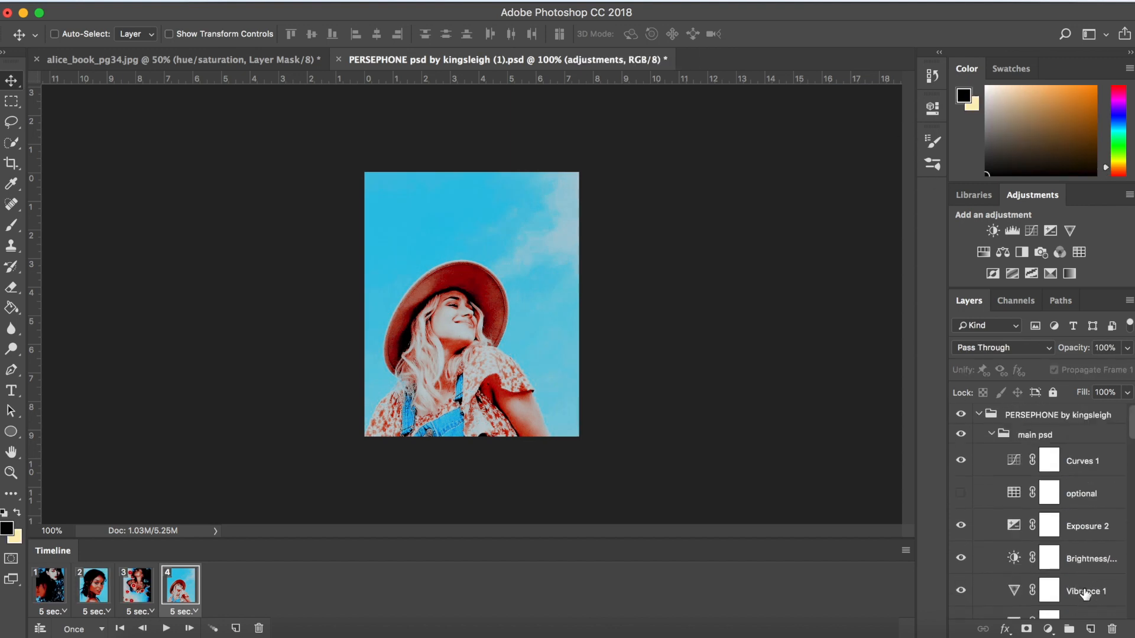
{"action": "left_click", "coordinate": [1085, 460], "text": "shift"}
{"action": "scroll", "coordinate": [1086, 460], "scroll_direction": "down", "scroll_amount": 5}
{"action": "scroll", "coordinate": [1086, 459], "scroll_direction": "down", "scroll_amount": 3}
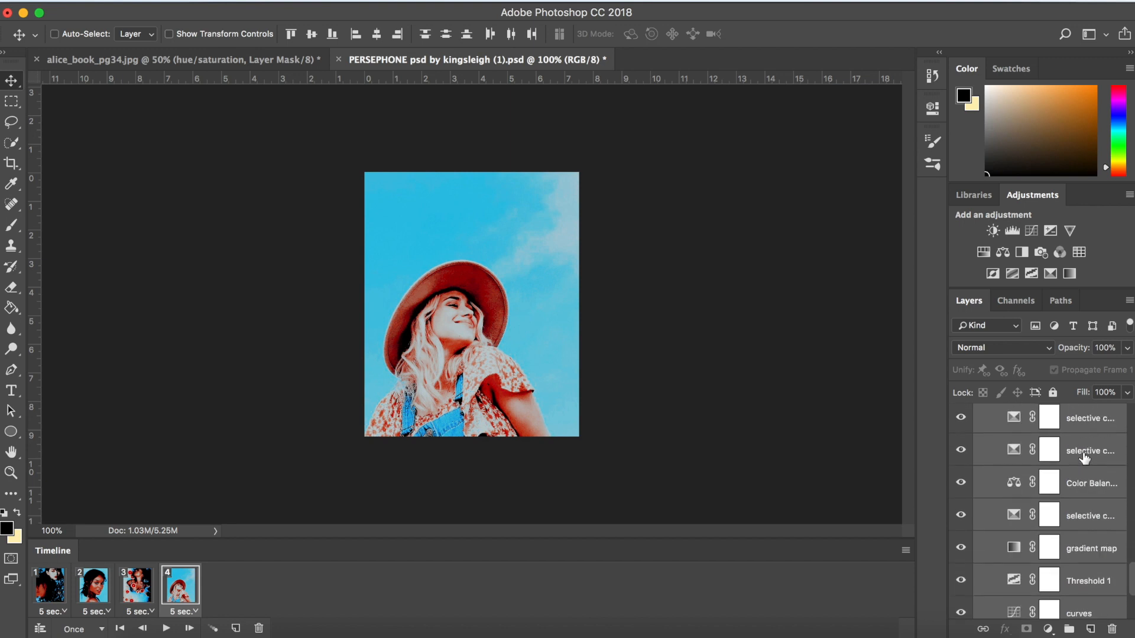
- Leave Color Lookup 1 and the hidden optional Color Lookup layer out of the PERSEPHONE psd layer selection
{"action": "scroll", "coordinate": [1088, 488], "scroll_direction": "up", "scroll_amount": 4}
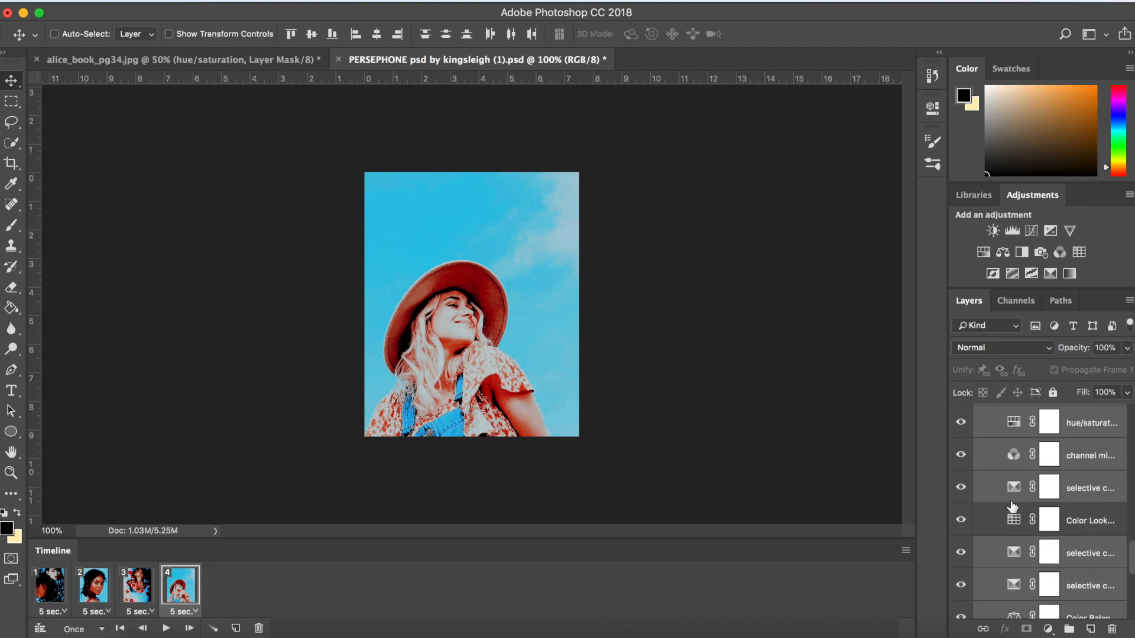
{"action": "scroll", "coordinate": [1068, 545], "scroll_direction": "down", "scroll_amount": 5}
{"action": "scroll", "coordinate": [1068, 545], "scroll_direction": "up", "scroll_amount": 10}
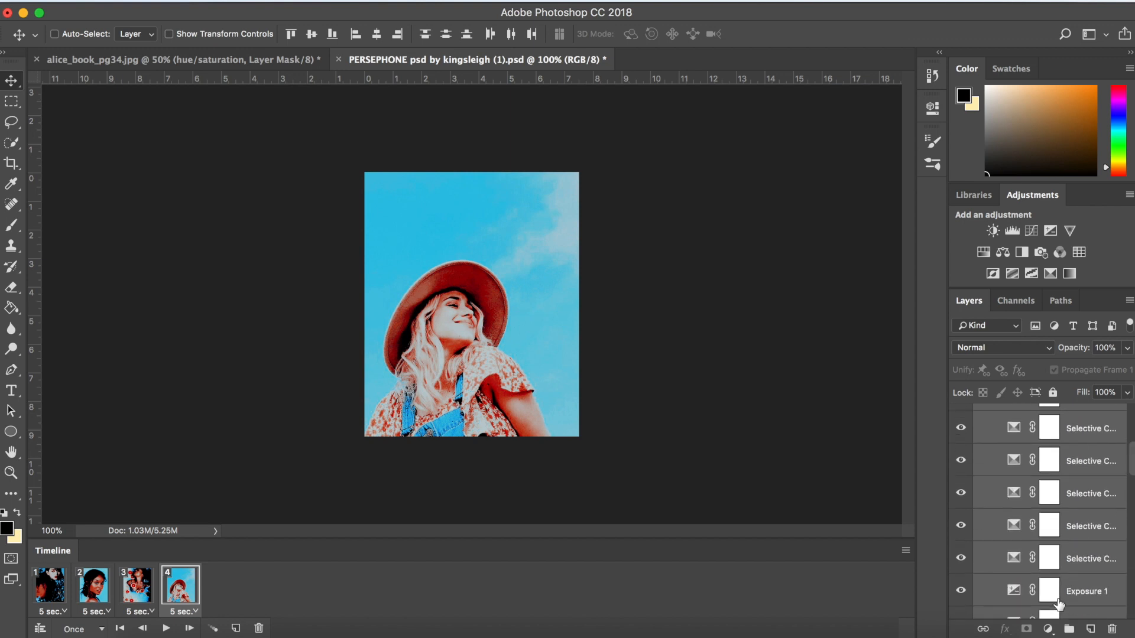
{"action": "left_click", "coordinate": [1084, 503], "text": "super"}
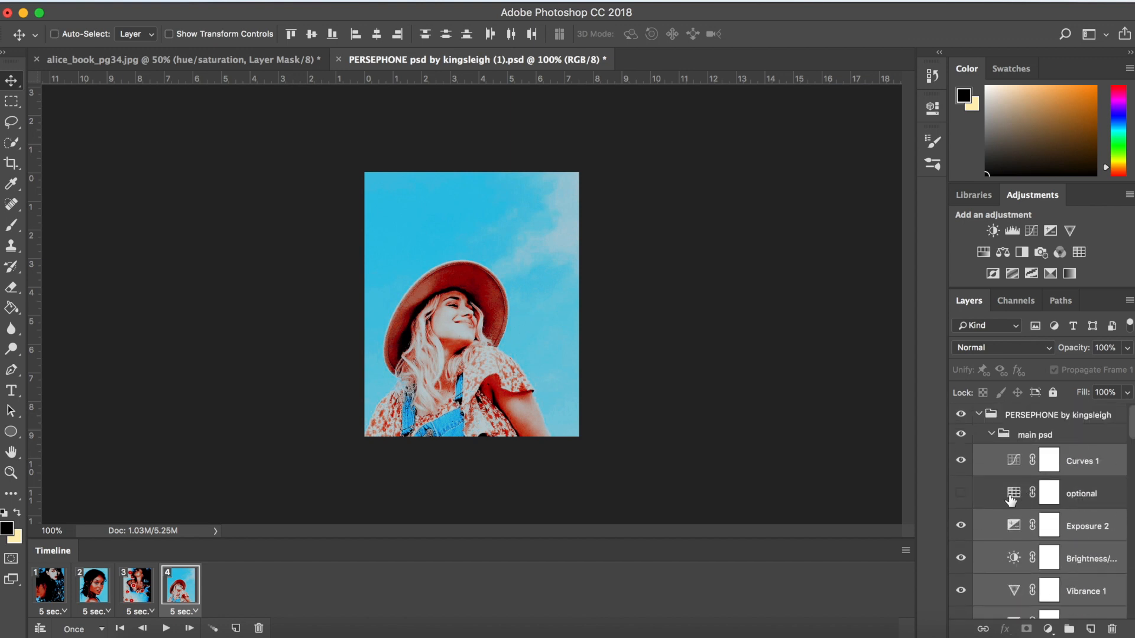
{"action": "scroll", "coordinate": [1018, 502], "scroll_direction": "down", "scroll_amount": 8}
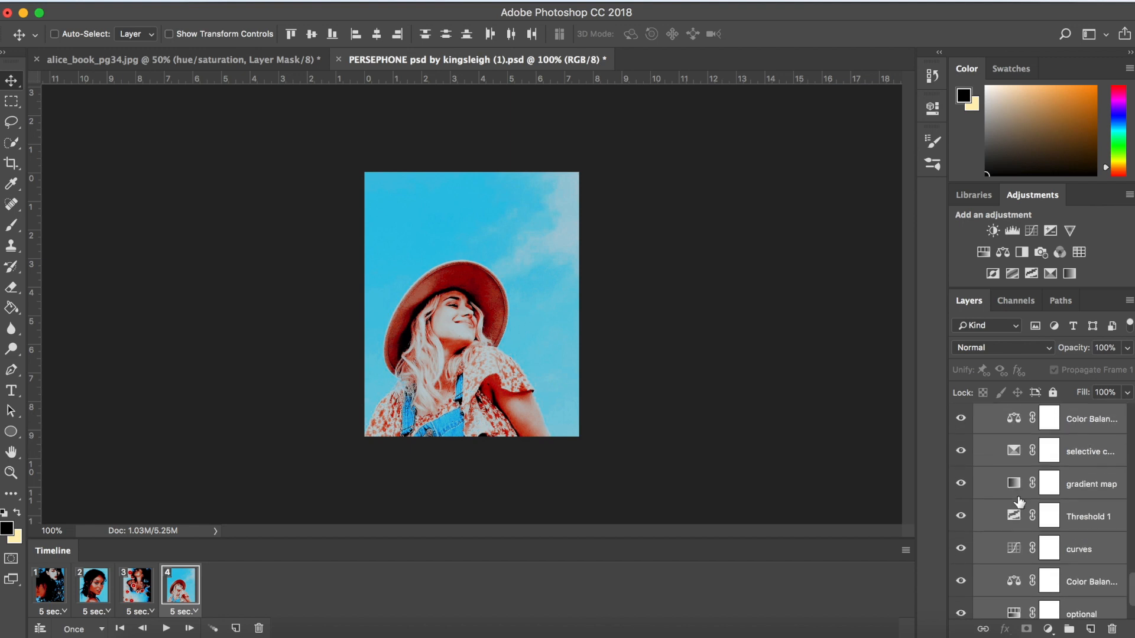
- Float the PERSEPHONE psd document, copy its selected layers into alice_book_pg34.jpg, and undo that copy
{"action": "left_click_drag", "start_coordinate": [558, 61], "coordinate": [556, 126]}
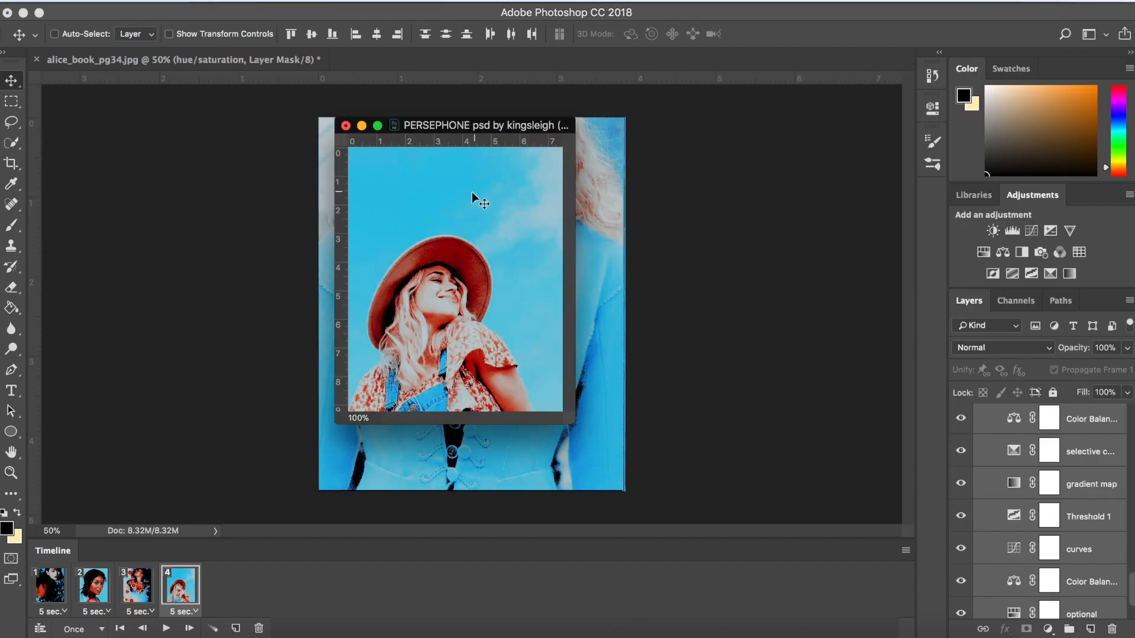
{"action": "left_click_drag", "start_coordinate": [492, 200], "coordinate": [653, 245]}
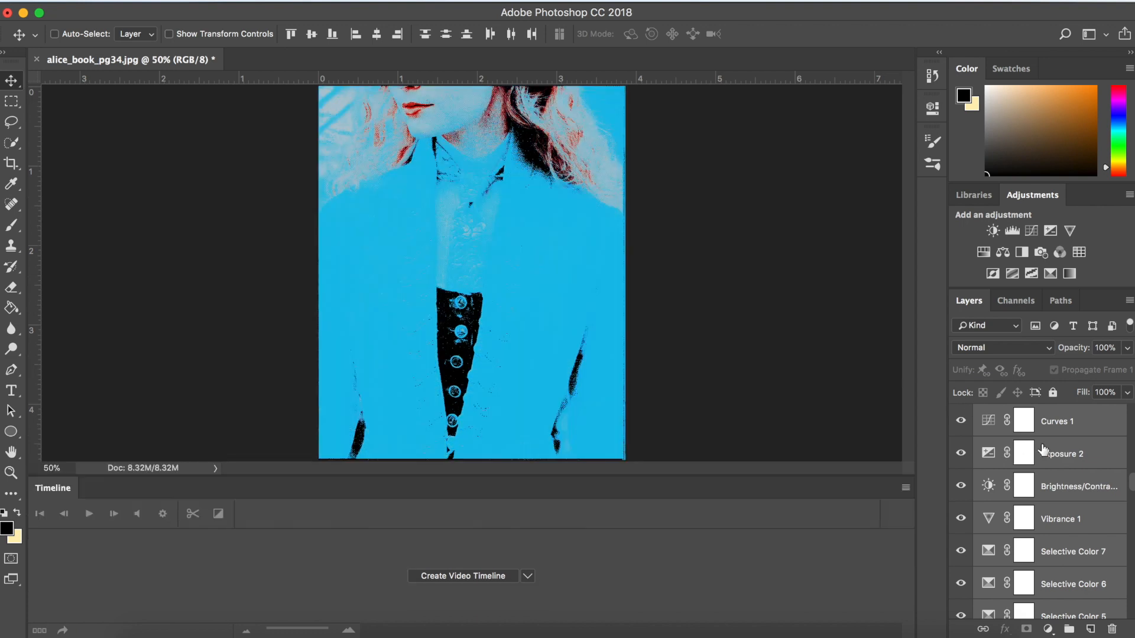
{"action": "key", "text": "super+z"}
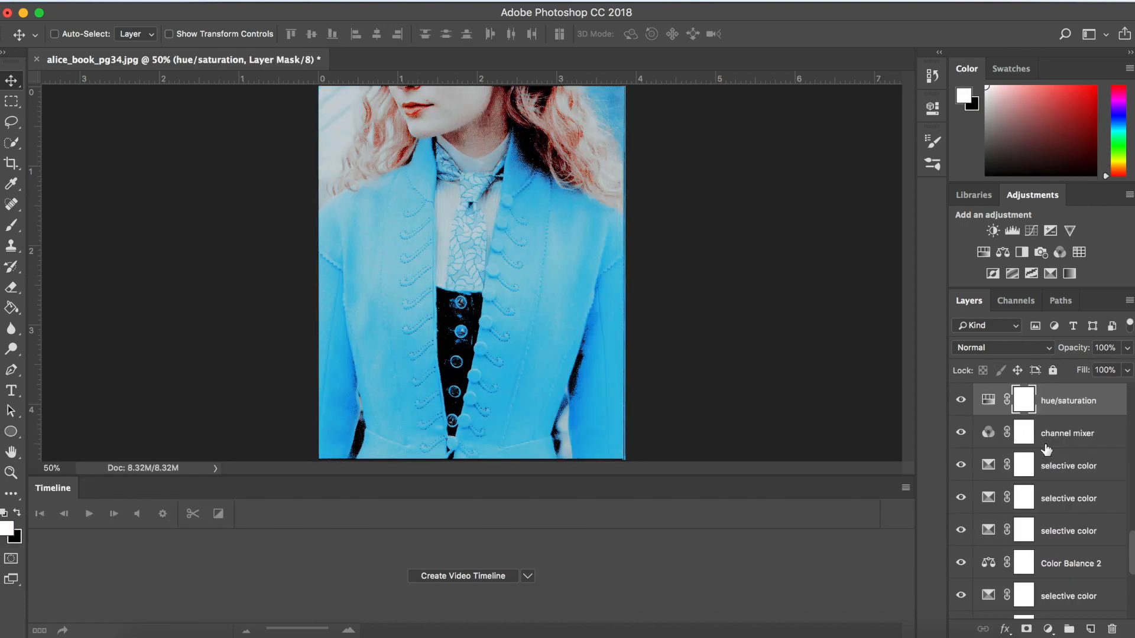
- Try a Color Lookup adjustment with the 2Strip.look 3DLUT above the Threshold 1 layer in alice_book_pg34.jpg, and delete it
{"action": "scroll", "coordinate": [1110, 494], "scroll_direction": "down", "scroll_amount": 1}
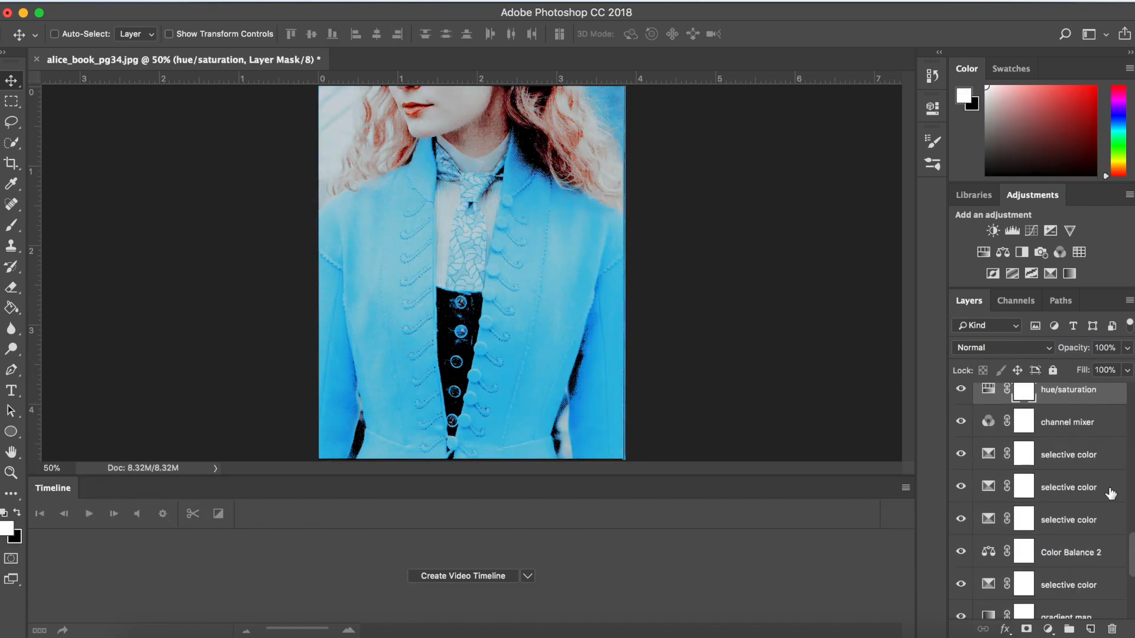
{"action": "scroll", "coordinate": [1111, 494], "scroll_direction": "down", "scroll_amount": 5}
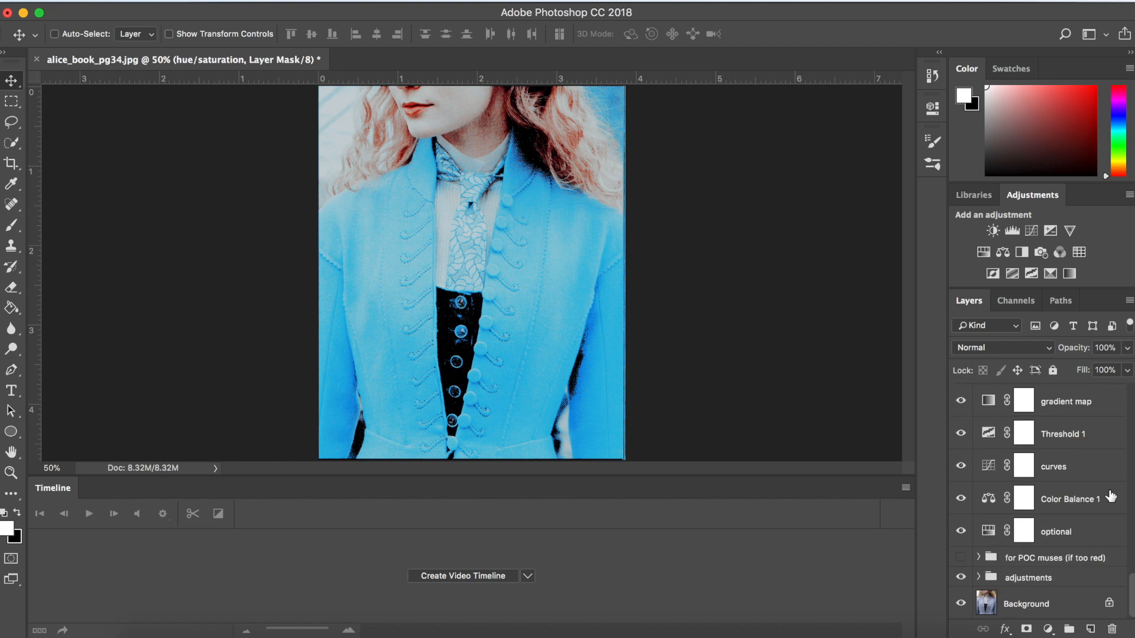
{"action": "left_click", "coordinate": [1093, 440]}
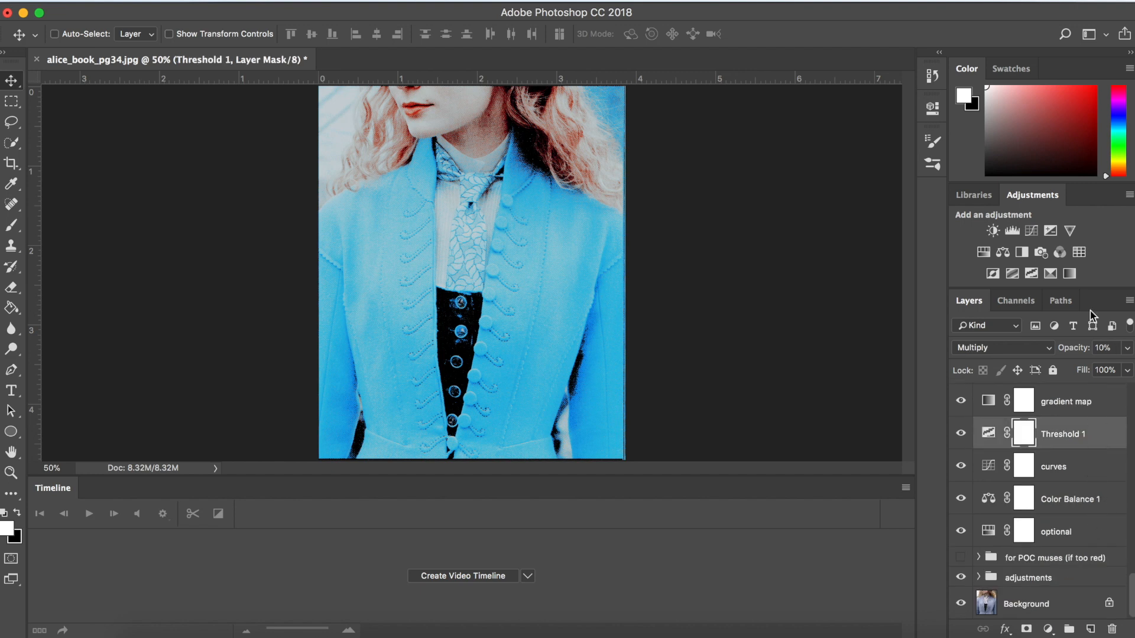
{"action": "left_click", "coordinate": [1079, 253]}
{"action": "left_click", "coordinate": [790, 154]}
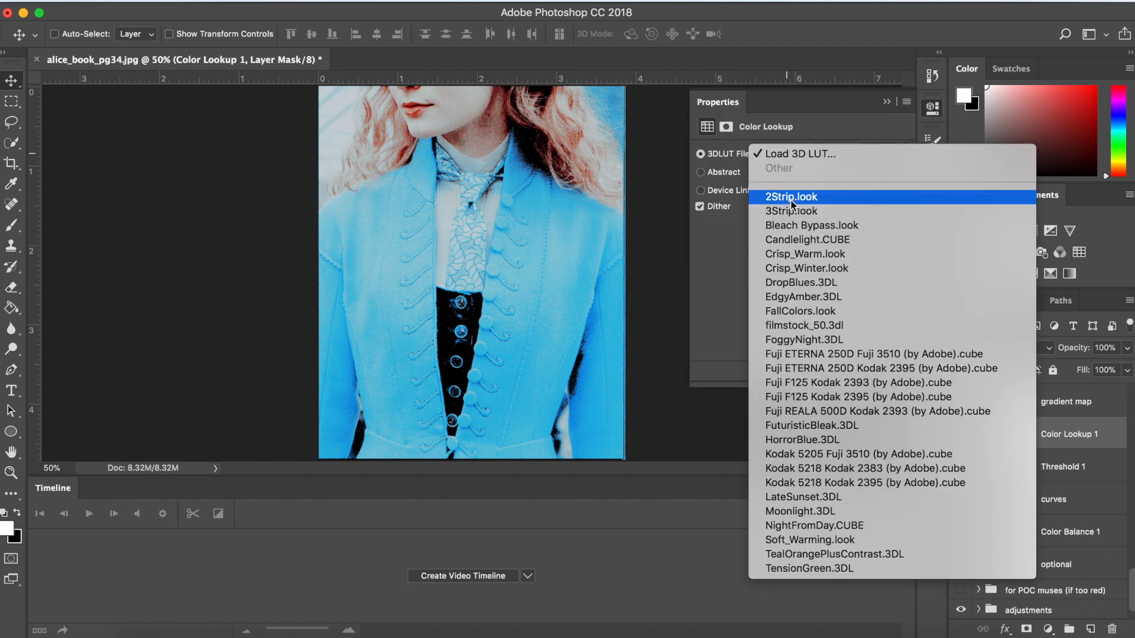
{"action": "left_click", "coordinate": [790, 189]}
{"action": "left_click", "coordinate": [886, 103]}
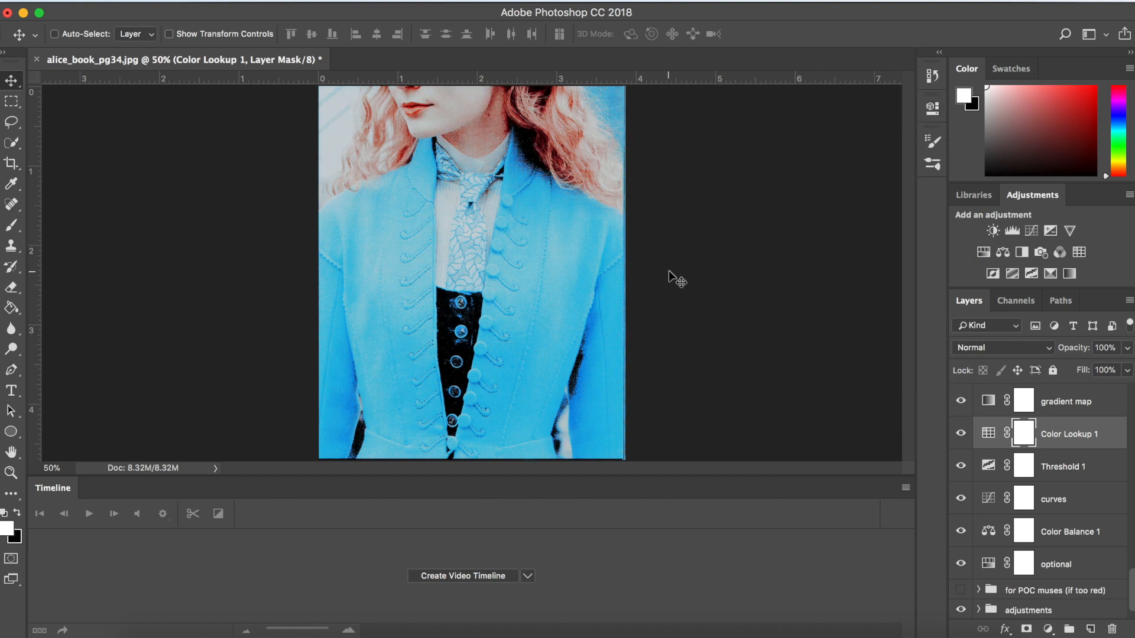
{"action": "key", "text": "BackSpace"}
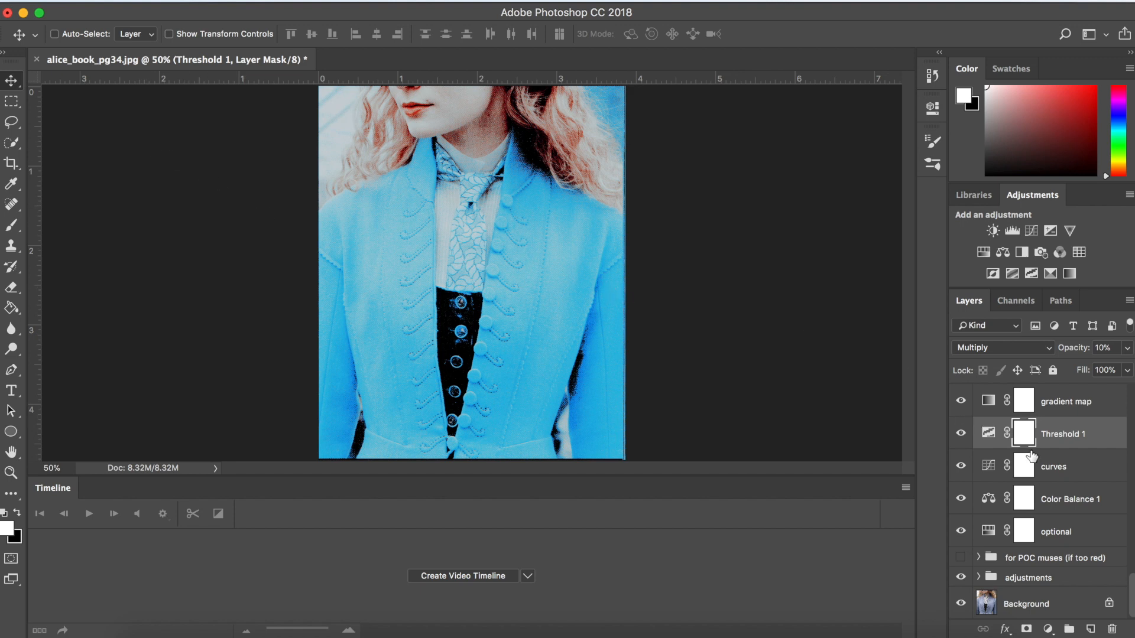
- Select the Curves 1 layer at the top of the alice_book_pg34.jpg layer stack
{"action": "scroll", "coordinate": [1031, 454], "scroll_direction": "up", "scroll_amount": 10}
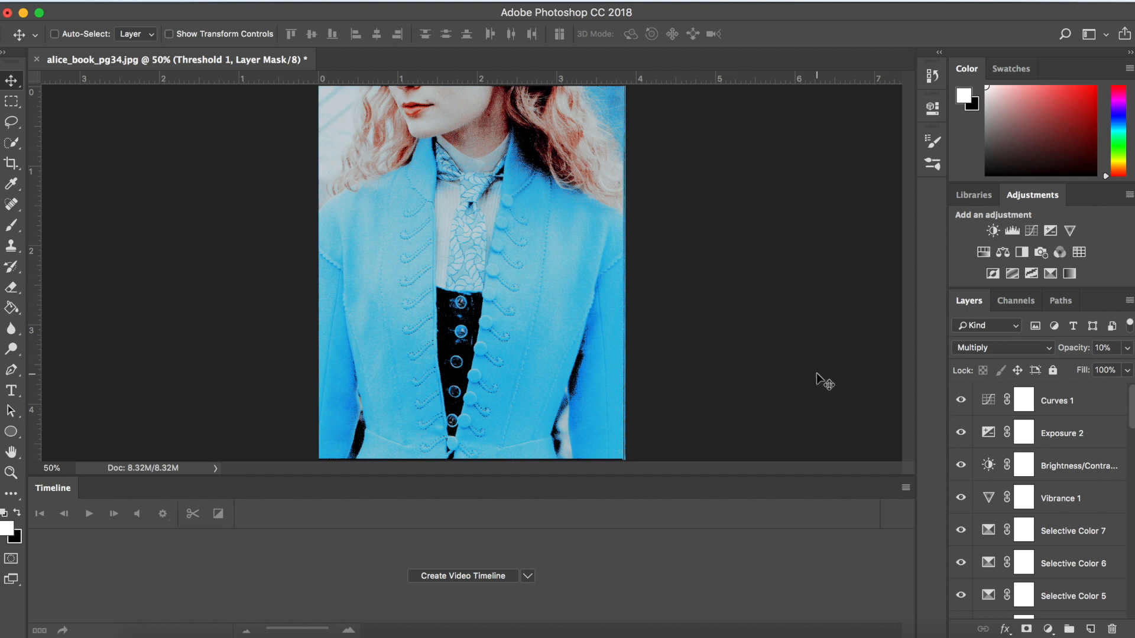
{"action": "left_click", "coordinate": [1109, 408]}
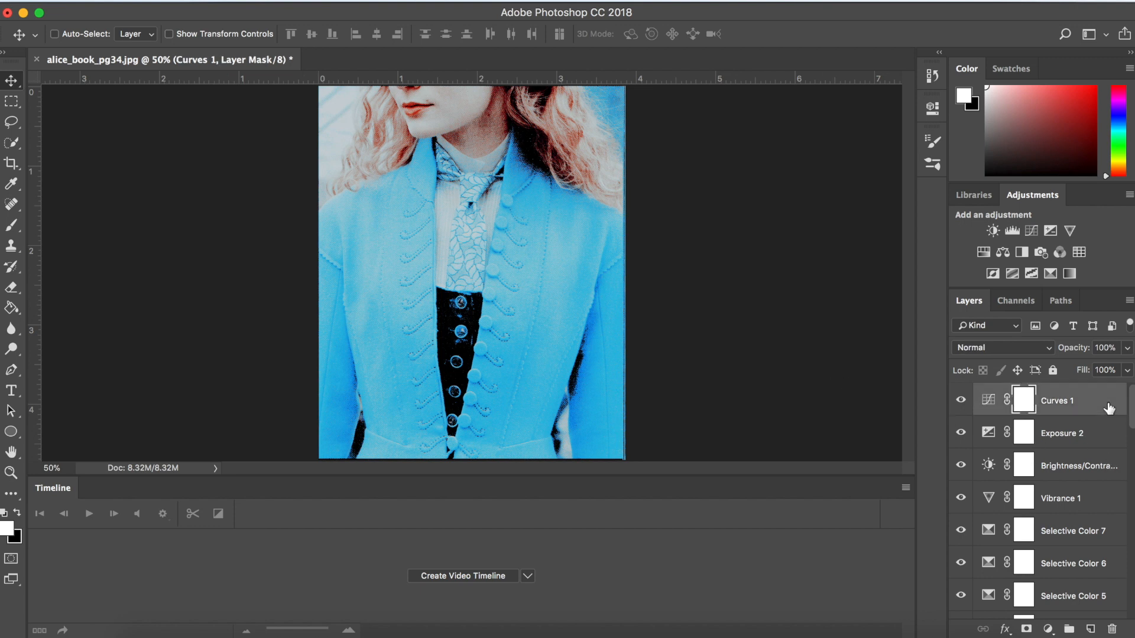
{"action": "scroll", "coordinate": [1109, 408], "scroll_direction": "down", "scroll_amount": 10}
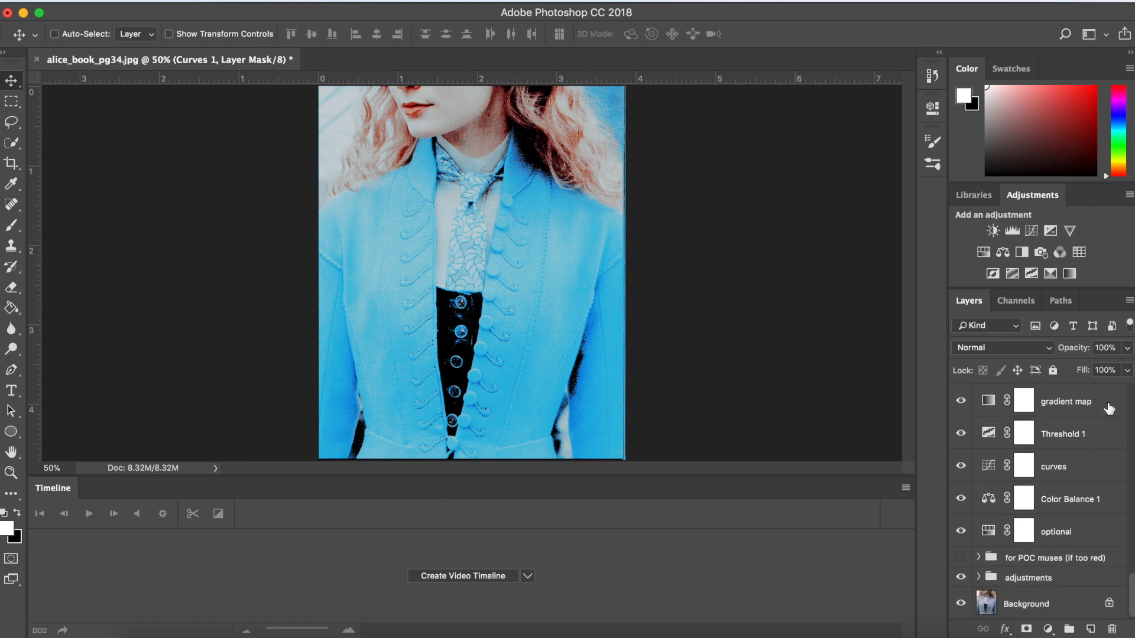